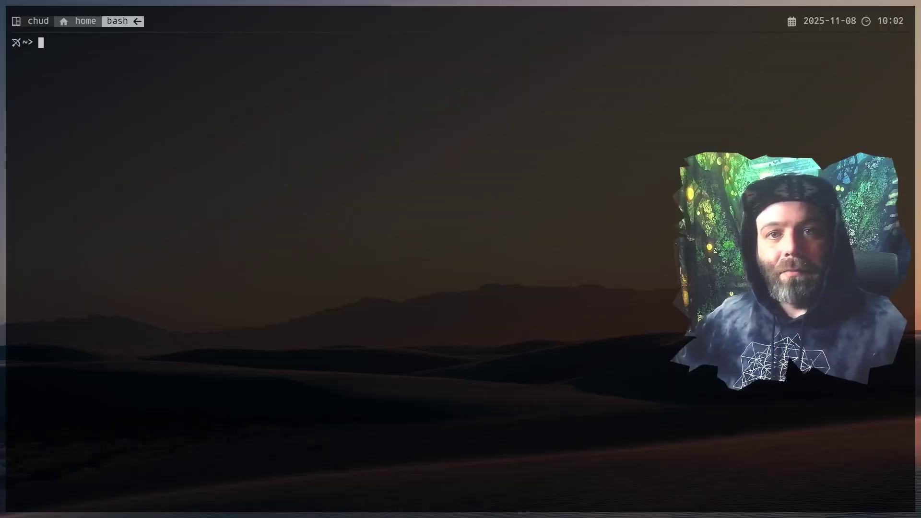
- Use fzf to find './.config/i3/config' by searching 'config' and open it in Helix
text(f)
key(Return)
text(config)
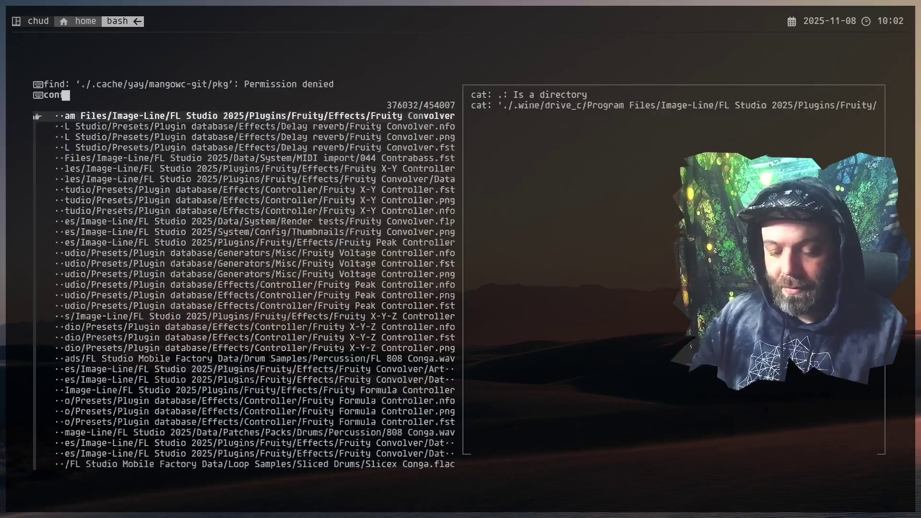
key(Down)
key(Down)
key(Return)
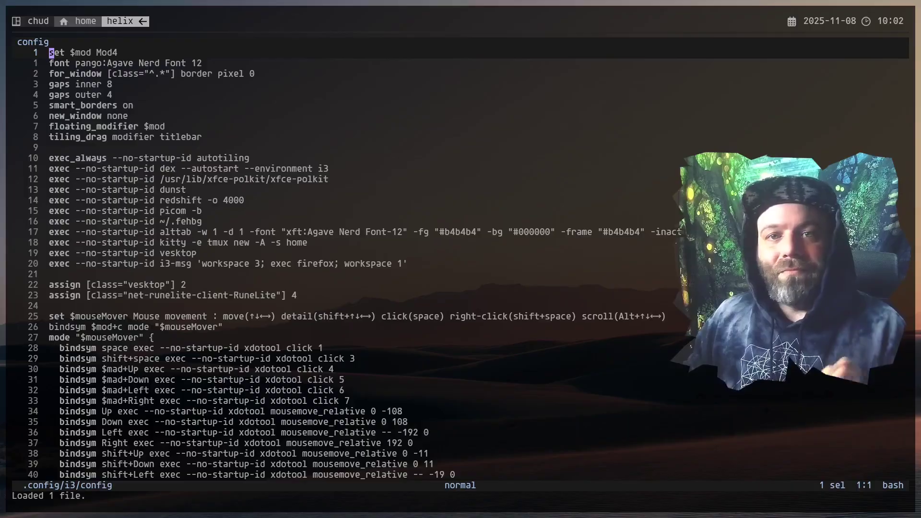
key(j)
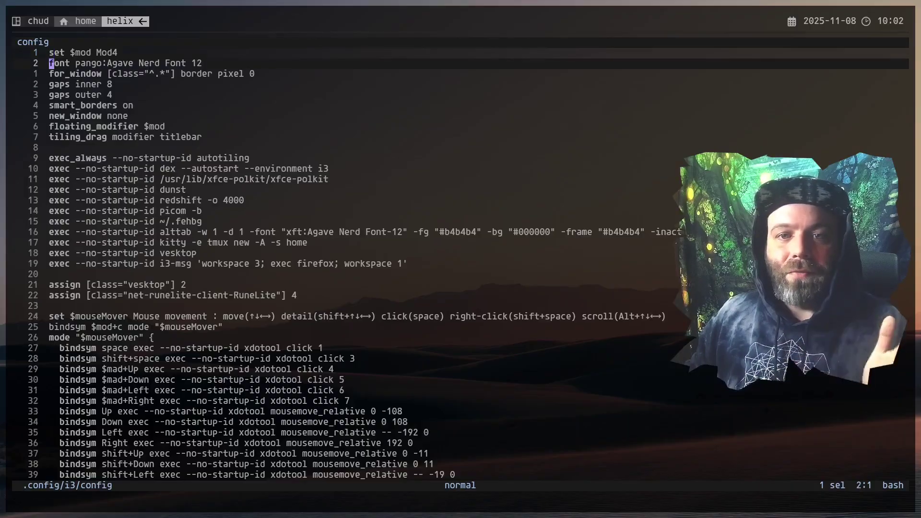
key(k)
key(j)
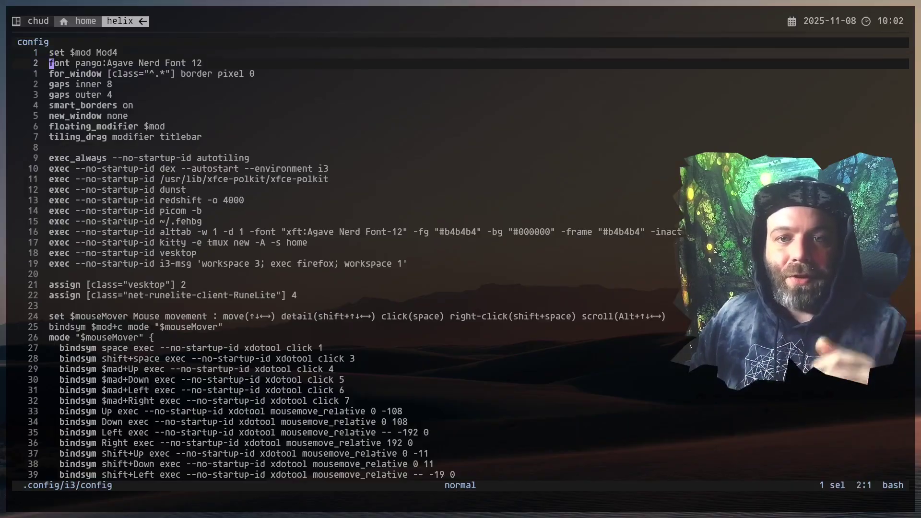
key(j)
key(x)
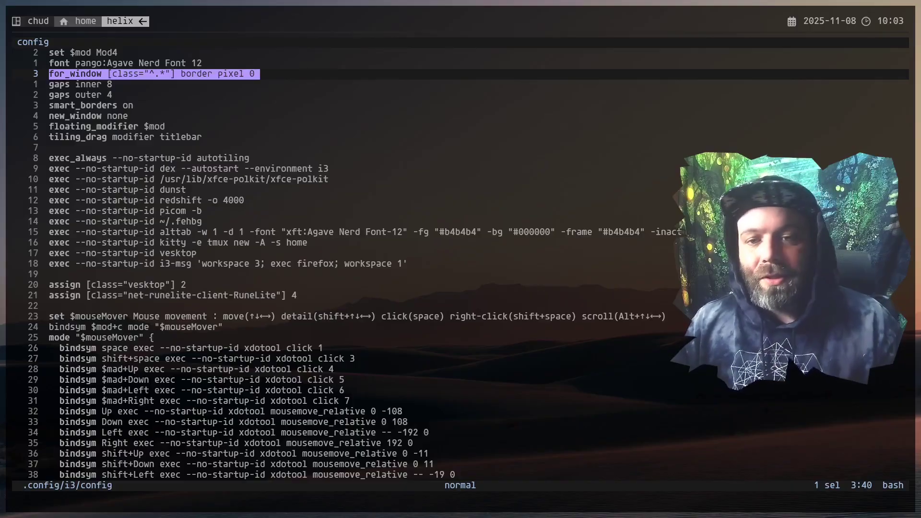
key(j)
key(j)
key(k)
key(j)
key(j)
key(j)
key(j)
key(j)
key(j)
key(j)
key(g)
key(l)
key(h)
key(h)
key(h)
key(h)
key(h)
key(super+Return)
key(super+Return)
key(super+shift+q)
key(super+shift+q)
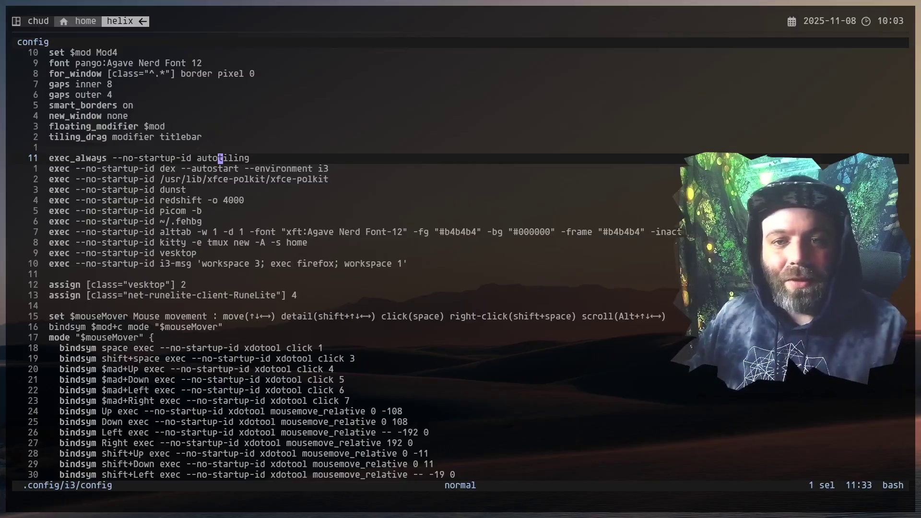
key(j)
key(h)
key(h)
key(h)
key(h)
key(h)
key(h)
key(h)
key(h)
key(h)
key(h)
key(h)
key(h)
key(h)
key(h)
key(j)
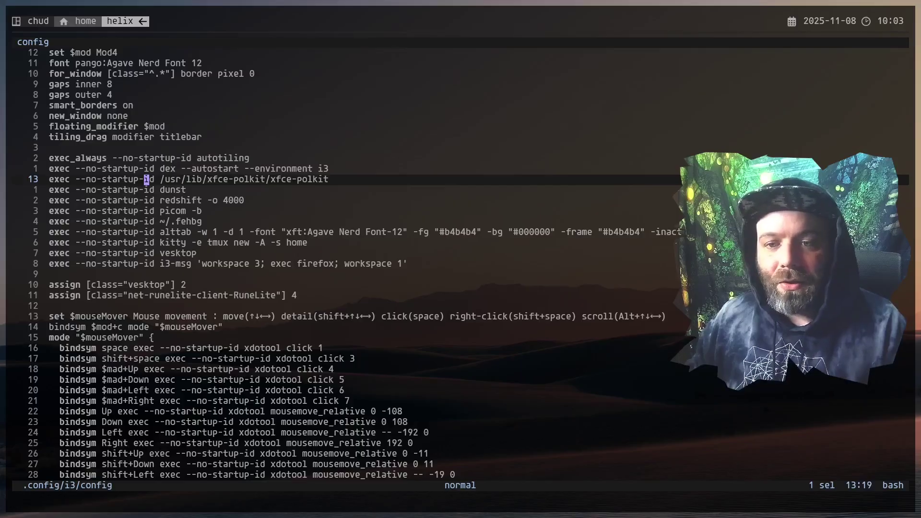
key(j)
key(j)
key(j)
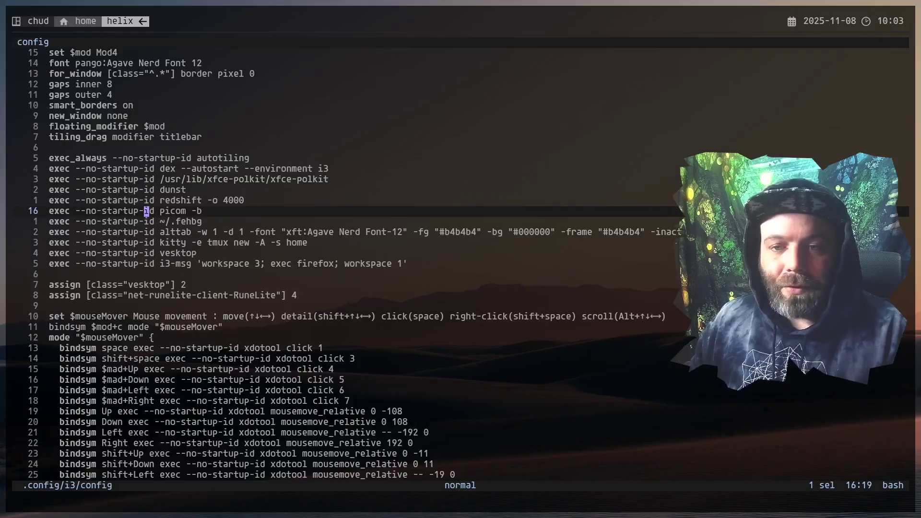
key(b)
key(b)
key(b)
key(b)
key(b)
key(b)
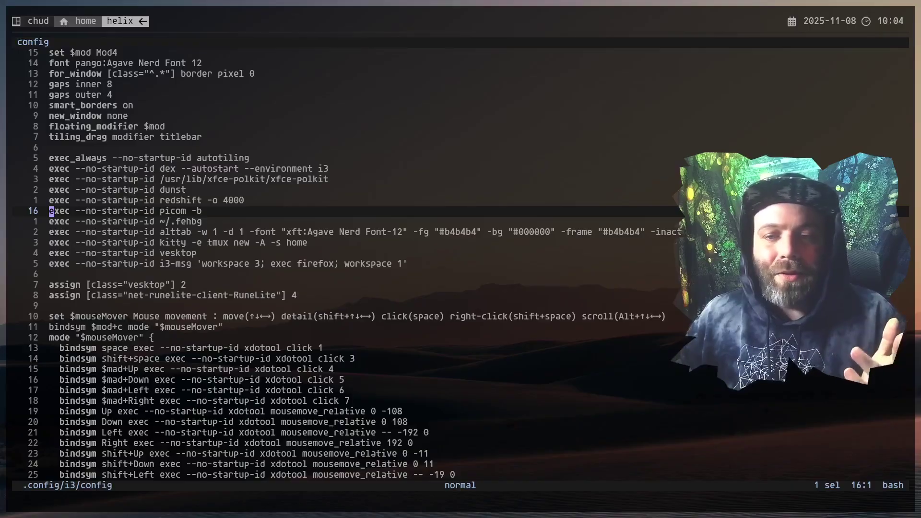
key(j)
key(k)
key(j)
key(l)
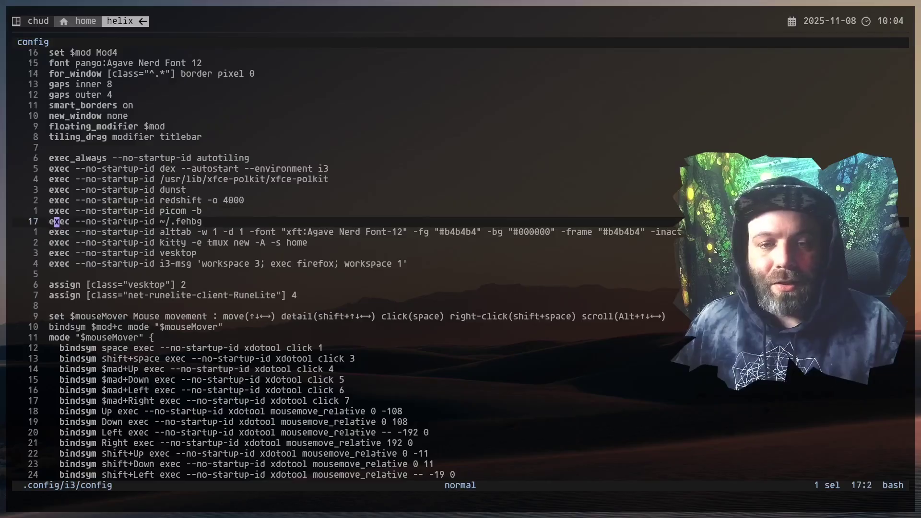
key(l)
key(l)
key(l)
key(l)
key(l)
key(l)
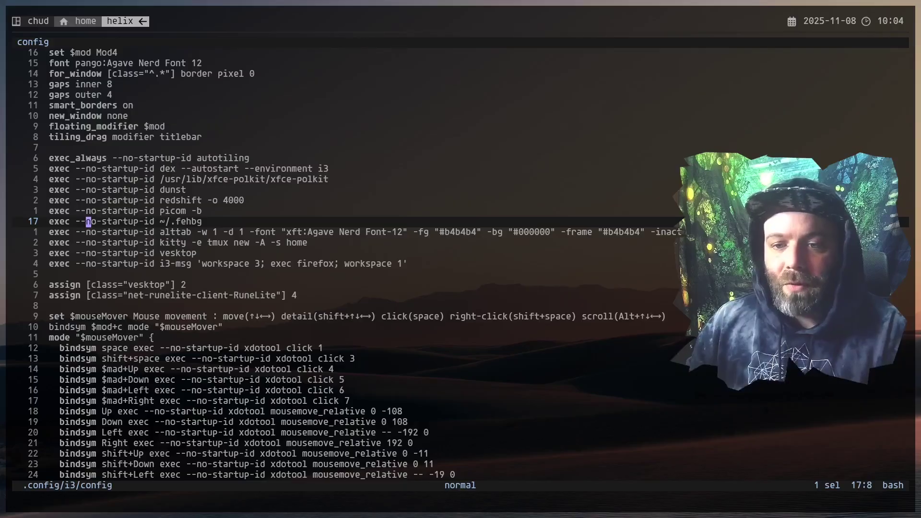
- Walk through the alttab exec line's Agave font and colour options, then summon the alttab switcher
key(j)
key(h)
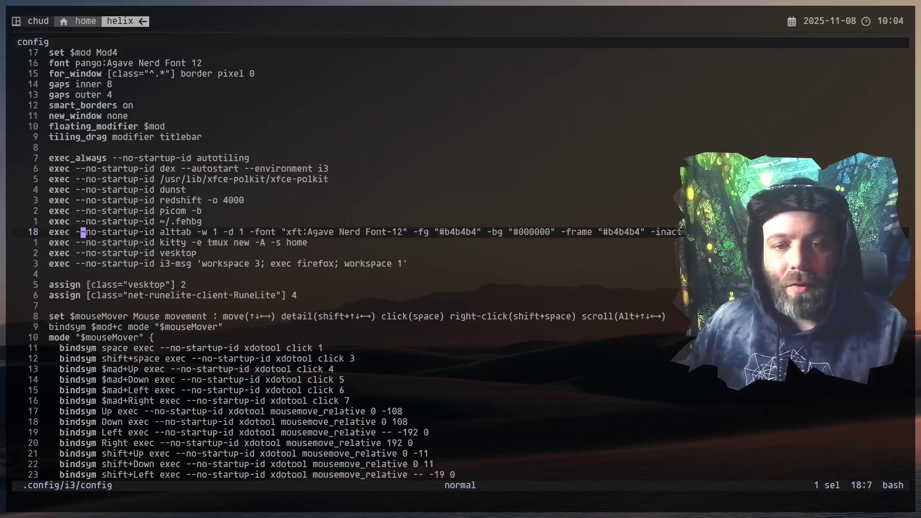
key(h)
key(h)
key(h)
key(h)
key(h)
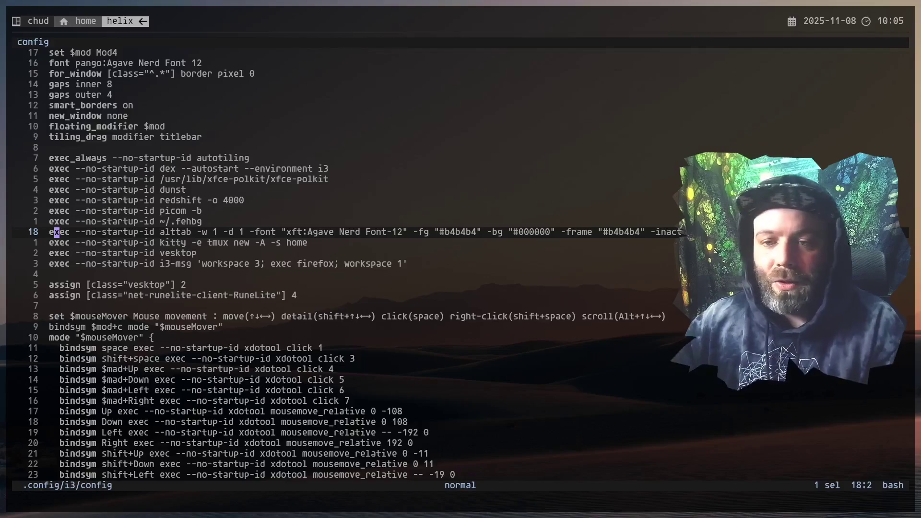
key(l)
key(l)
key(l)
key(l)
key(l)
key(l)
key(l)
key(l)
key(l)
key(l)
key(l)
key(l)
key(l)
key(l)
key(l)
key(l)
key(l)
key(l)
key(l)
key(l)
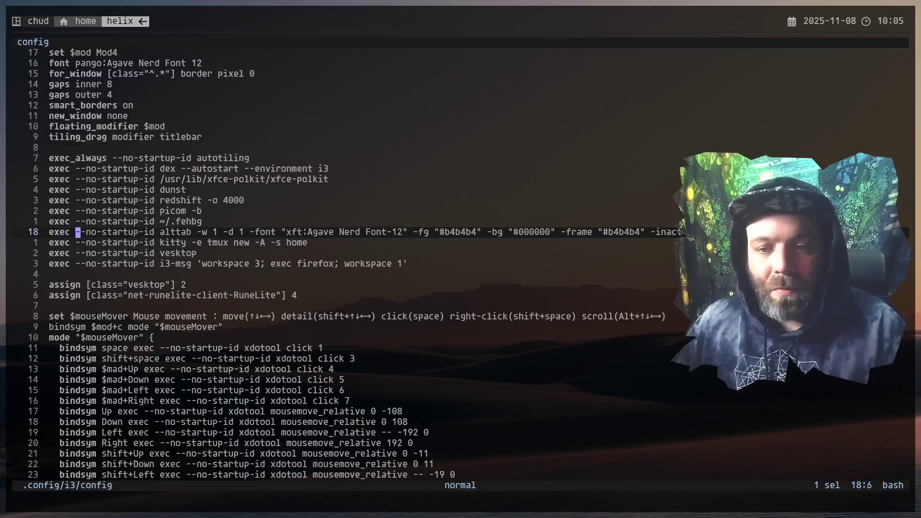
key(l)
key(l)
key(l)
key(l)
key(l)
key(l)
key(l)
key(l)
key(l)
key(l)
key(l)
key(l)
key(l)
key(l)
key(l)
key(l)
key(l)
key(l)
key(l)
key(l)
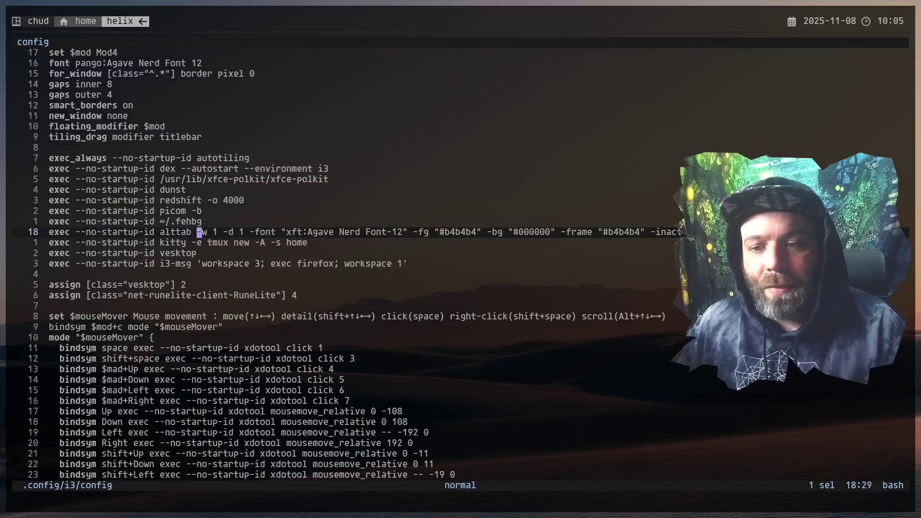
key(l)
key(l)
key(l)
key(l)
key(l)
key(l)
key(l)
key(l)
key(l)
key(l)
key(l)
key(l)
key(l)
key(l)
key(l)
key(l)
key(l)
key(l)
key(l)
key(l)
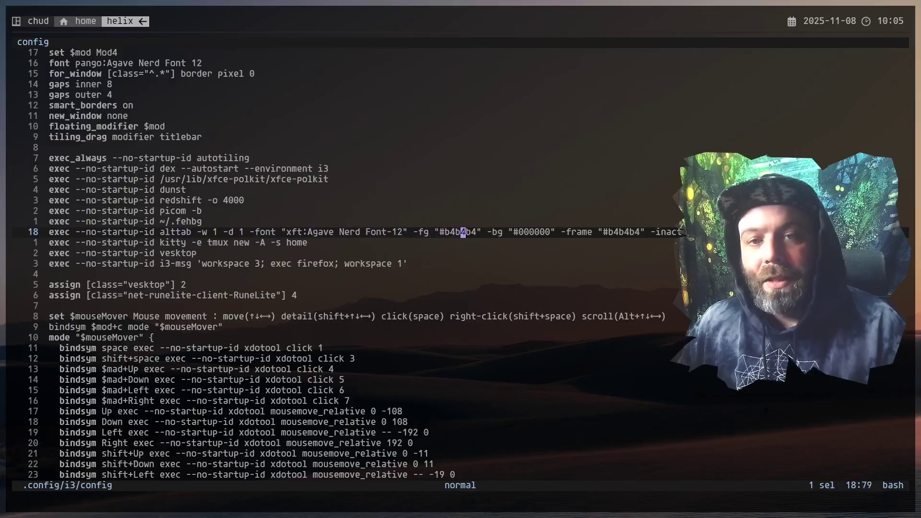
key(l)
key(l)
key(l)
key(l)
key(l)
key(l)
key(l)
key(l)
key(l)
key(l)
key(l)
key(l)
key(l)
key(l)
key(l)
key(l)
key(l)
key(l)
key(l)
key(l)
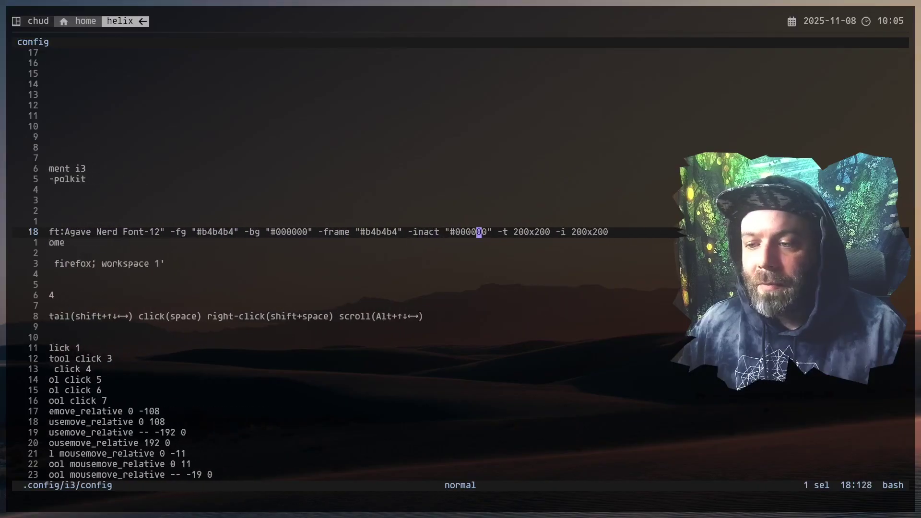
key(h)
key(h)
key(h)
key(h)
key(h)
key(h)
key(h)
key(h)
key(h)
key(h)
key(h)
key(h)
key(h)
key(h)
key(h)
key(h)
key(h)
key(h)
key(h)
key(h)
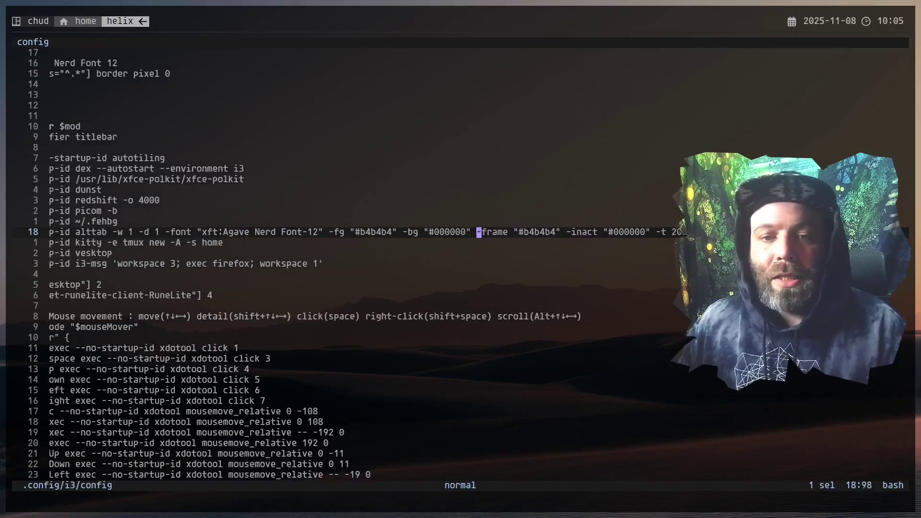
key(h)
key(h)
key(h)
key(h)
key(h)
key(h)
key(h)
key(h)
key(h)
key(h)
key(h)
key(h)
key(h)
key(h)
key(h)
key(h)
key(h)
key(h)
key(h)
key(h)
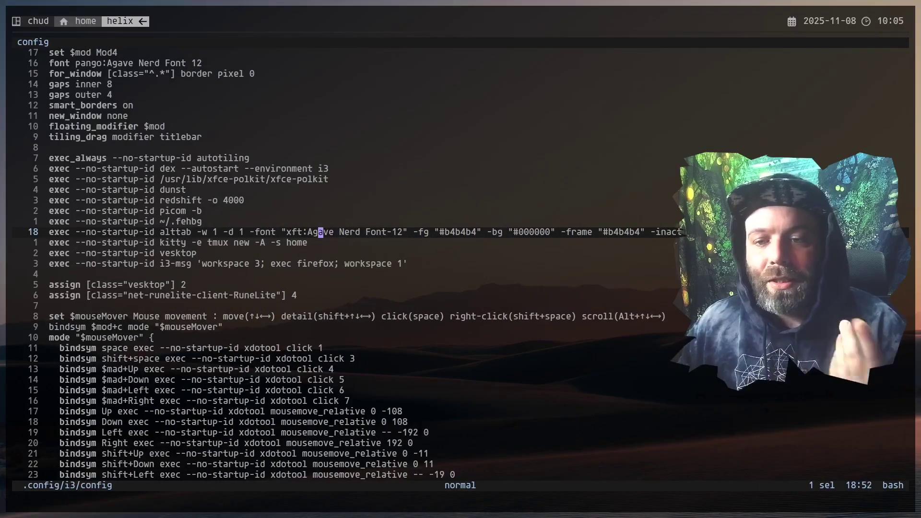
key(alt+Tab)
key(alt+Tab)
key(alt+Tab)
key(alt+Tab)
key(alt+Tab)
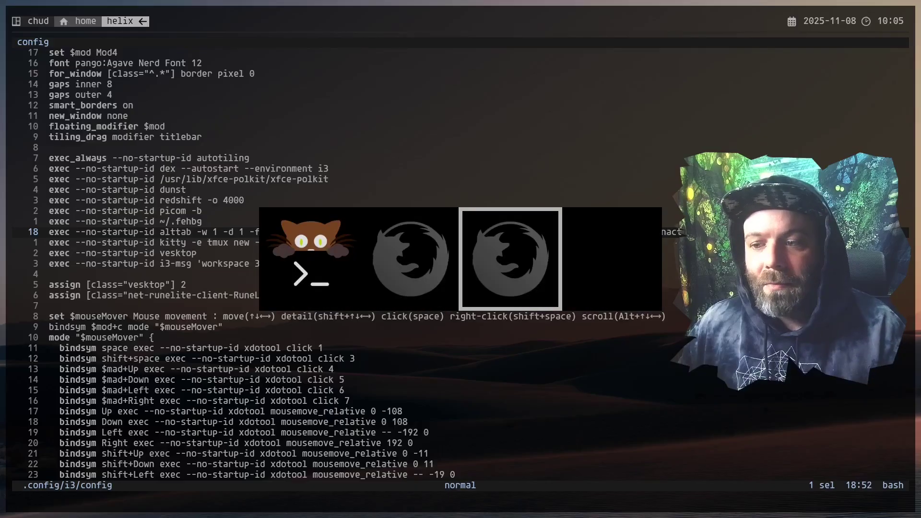
- Alt+Tab through both Firefox windows (Spotify, Reddit) and Discord, ending back on Helix
key(alt+Tab)
key(alt+Tab)
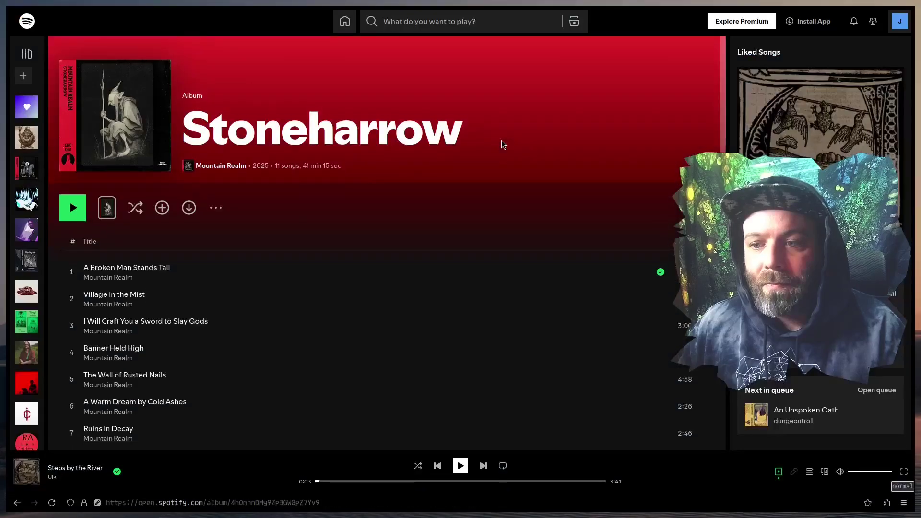
key(alt+Tab)
key(alt+Tab)
key(alt+Tab)
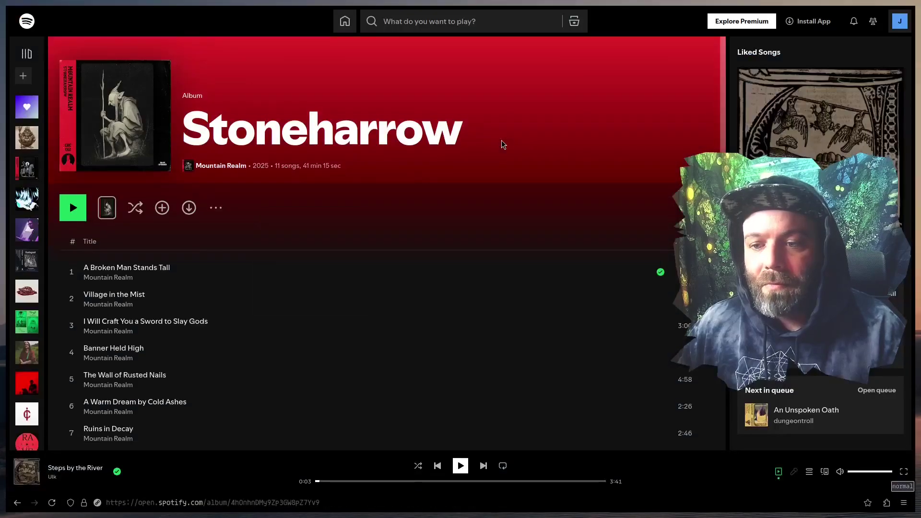
key(alt+Tab)
key(alt+Tab)
key(alt+Tab)
key(alt+Tab)
key(alt+Tab)
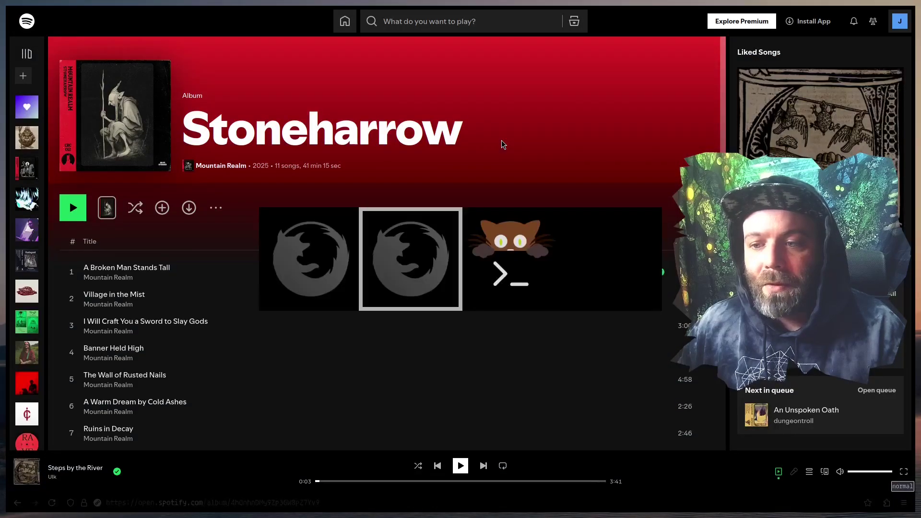
key(alt+Tab)
key(alt+Tab)
key(alt+Tab)
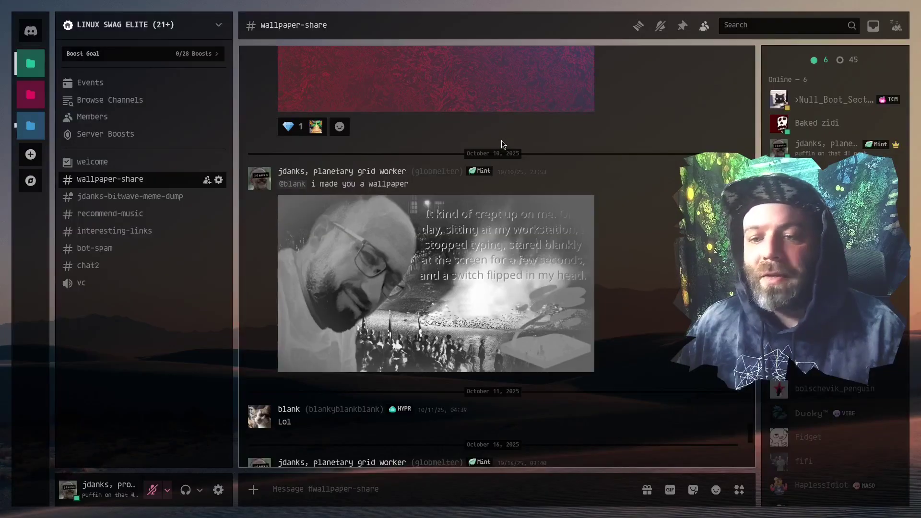
key(alt+Tab)
key(alt+Tab)
key(alt+Tab)
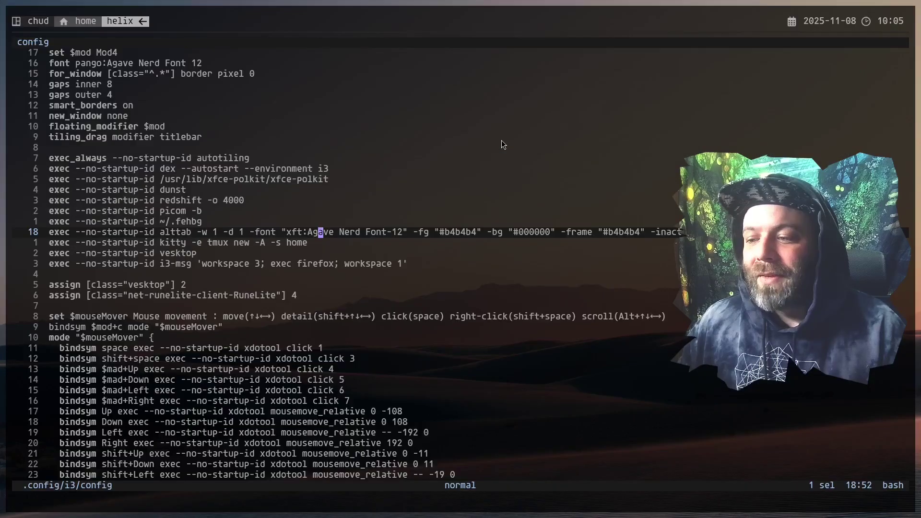
key(j)
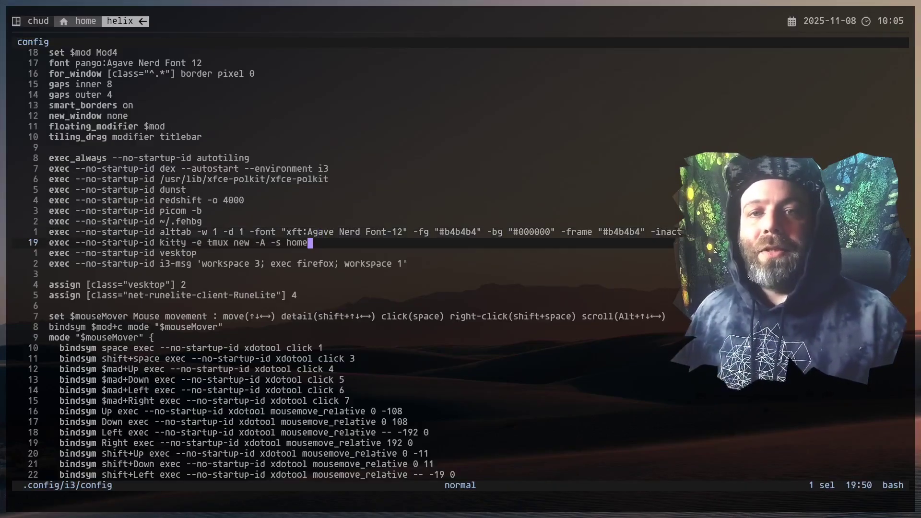
key(h)
key(h)
key(h)
key(h)
key(h)
key(h)
key(h)
key(h)
key(h)
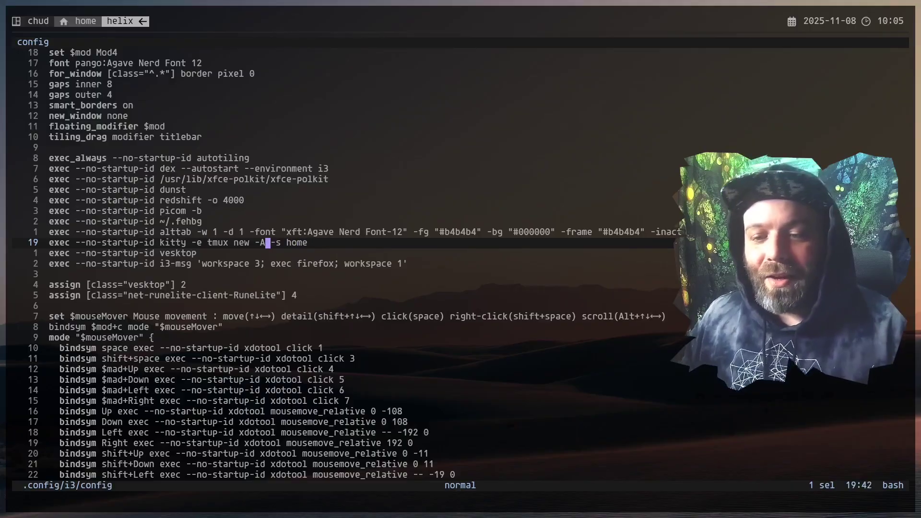
key(h)
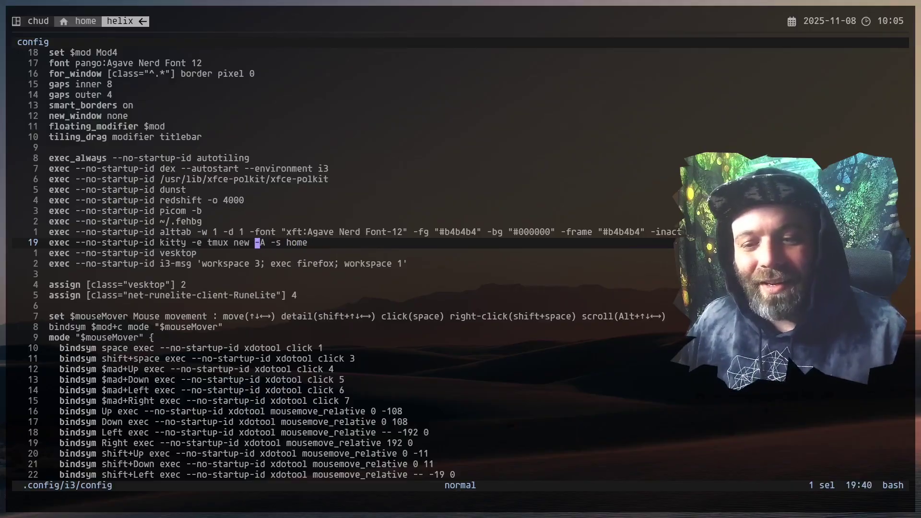
key(l)
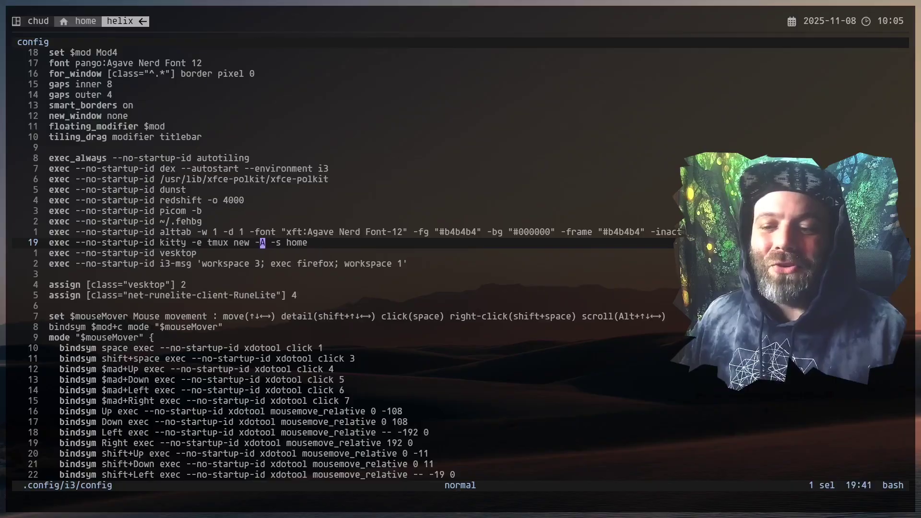
key(l)
key(l)
key(l)
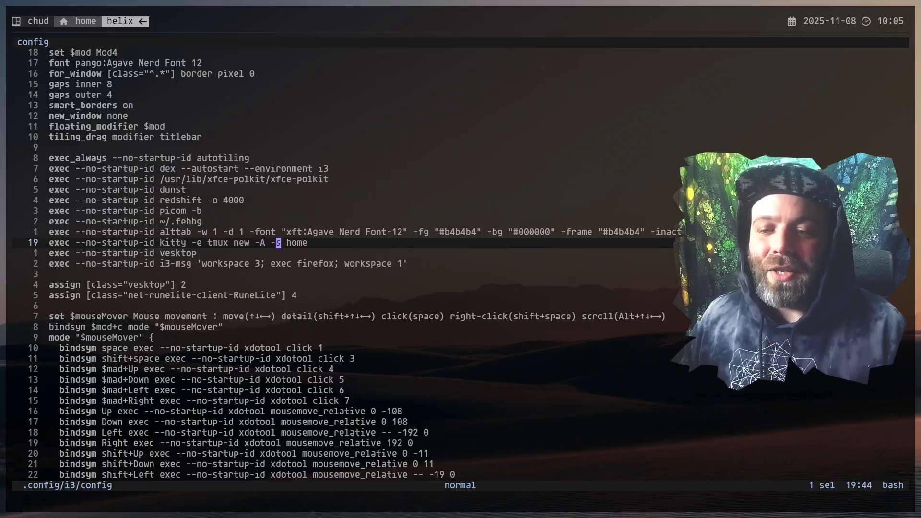
key(h)
key(h)
key(h)
key(h)
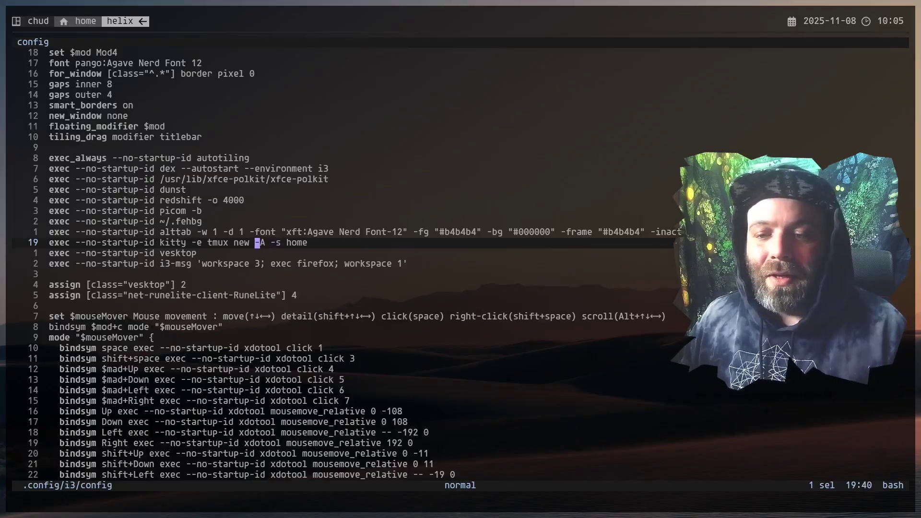
key(l)
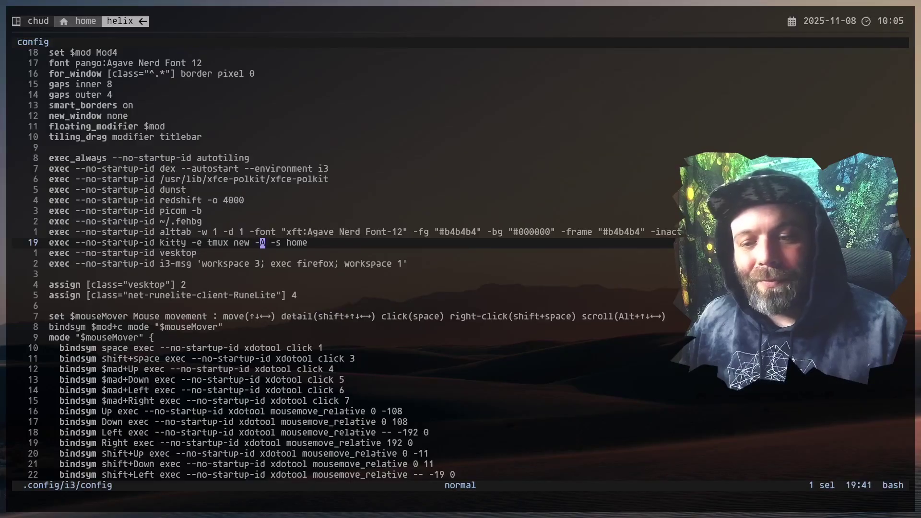
key(h)
key(h)
key(h)
key(h)
key(h)
key(l)
key(l)
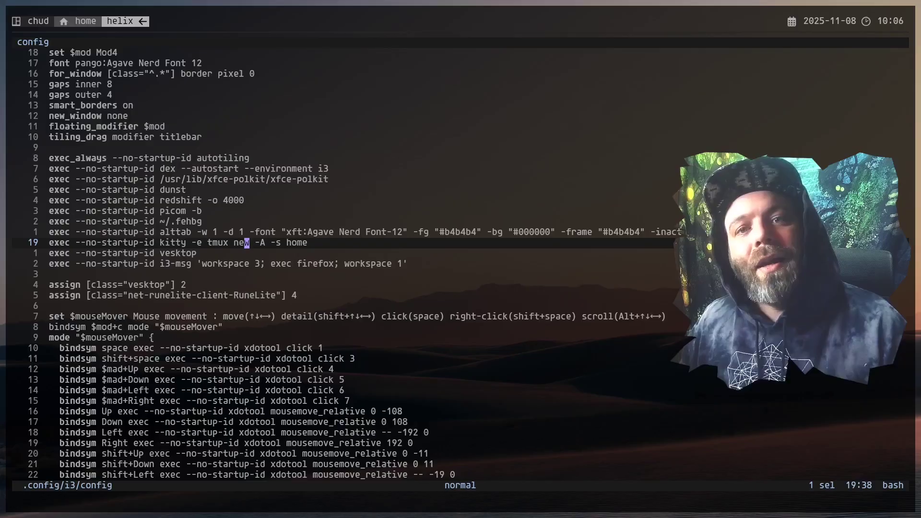
key(l)
key(h)
key(h)
key(h)
key(h)
key(h)
key(h)
key(j)
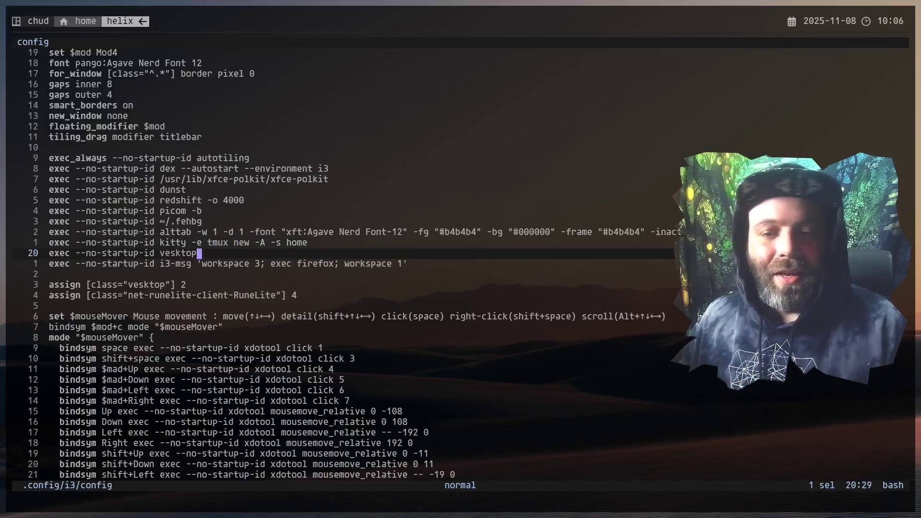
key(j)
key(k)
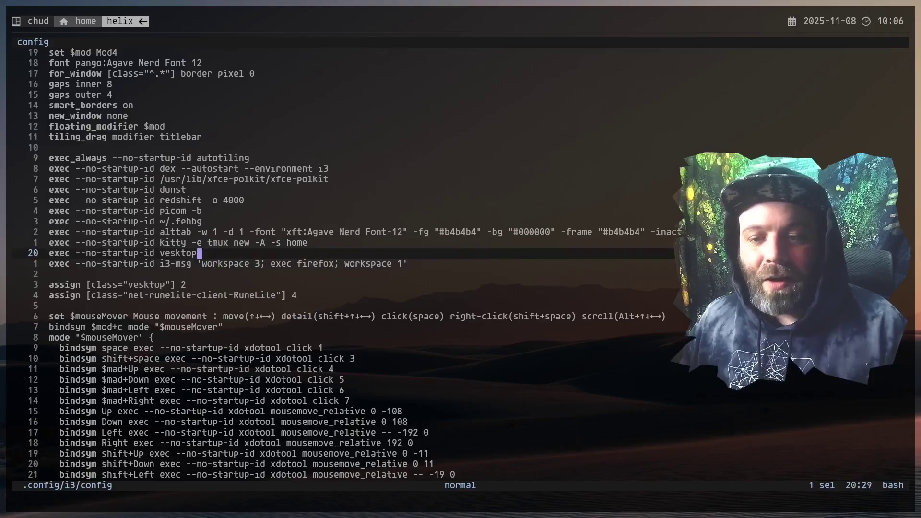
key(k)
key(k)
key(j)
key(j)
key(j)
key(k)
key(k)
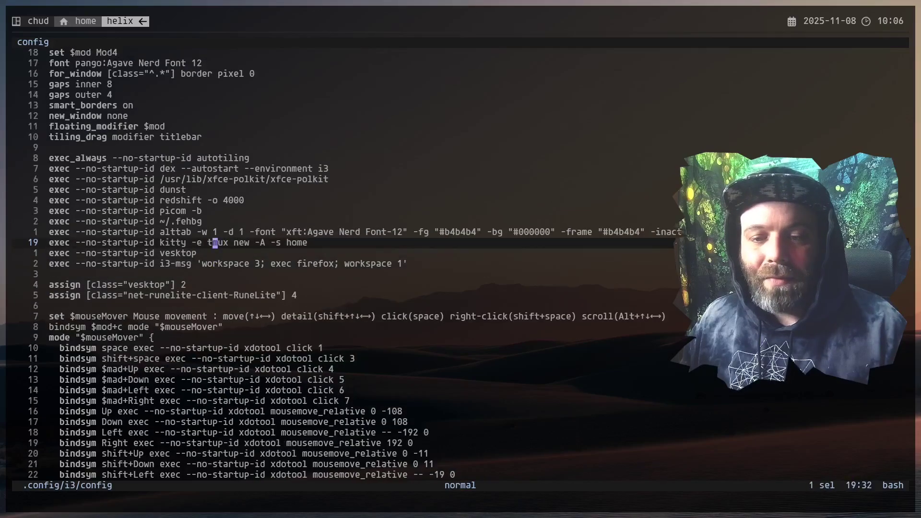
key(k)
key(j)
key(j)
key(j)
key(j)
key(j)
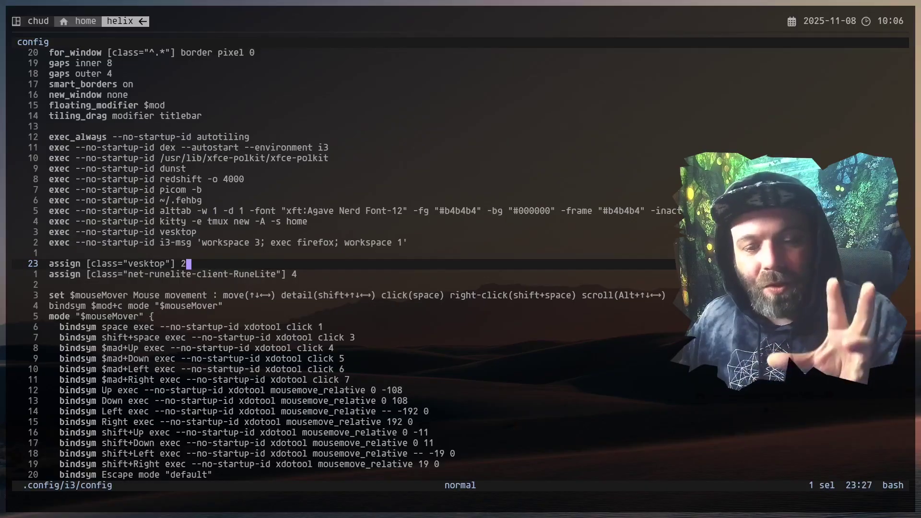
key(h)
key(h)
key(h)
key(h)
key(j)
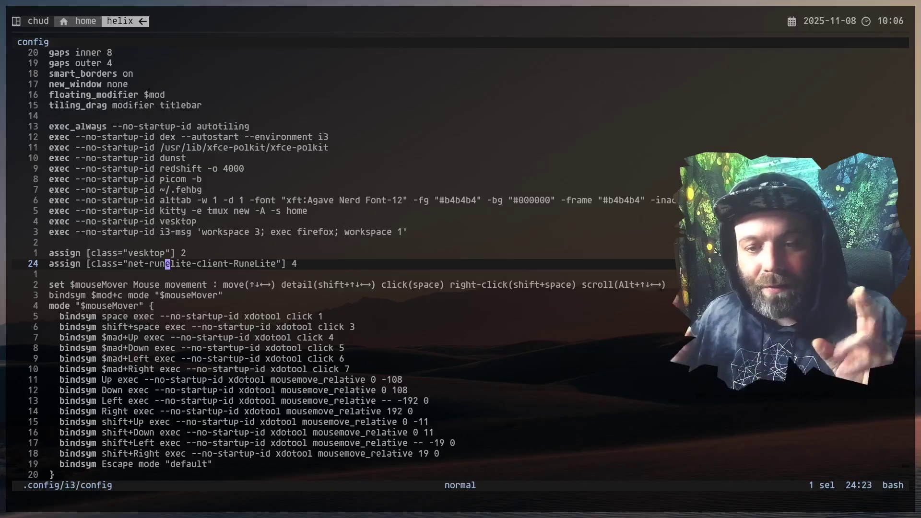
key(k)
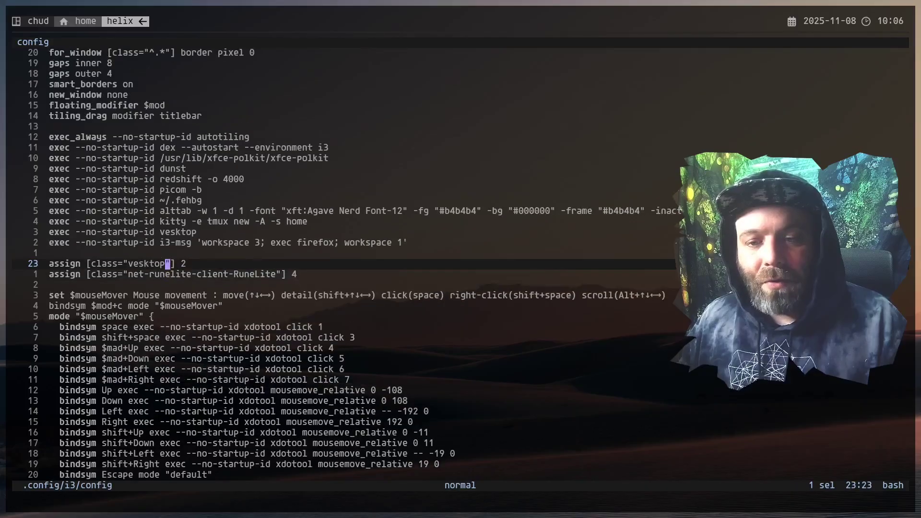
key(k)
key(k)
key(j)
key(j)
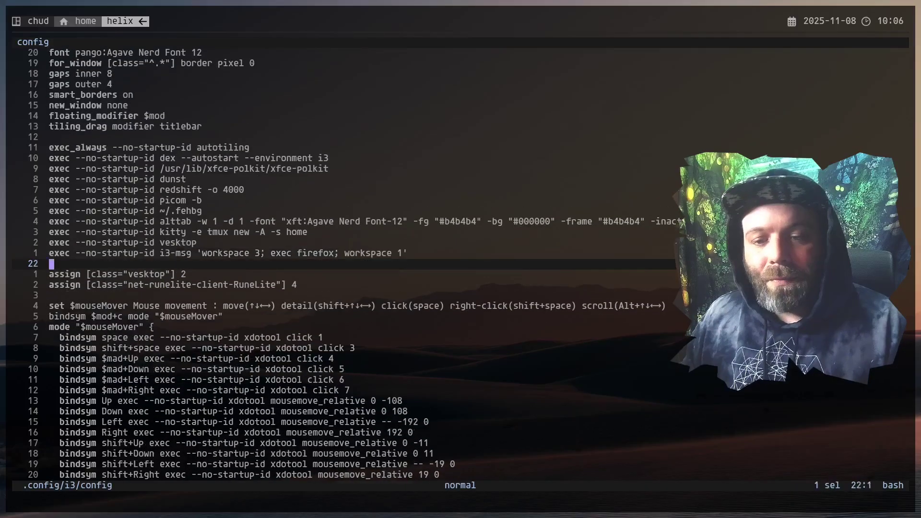
key(k)
key(k)
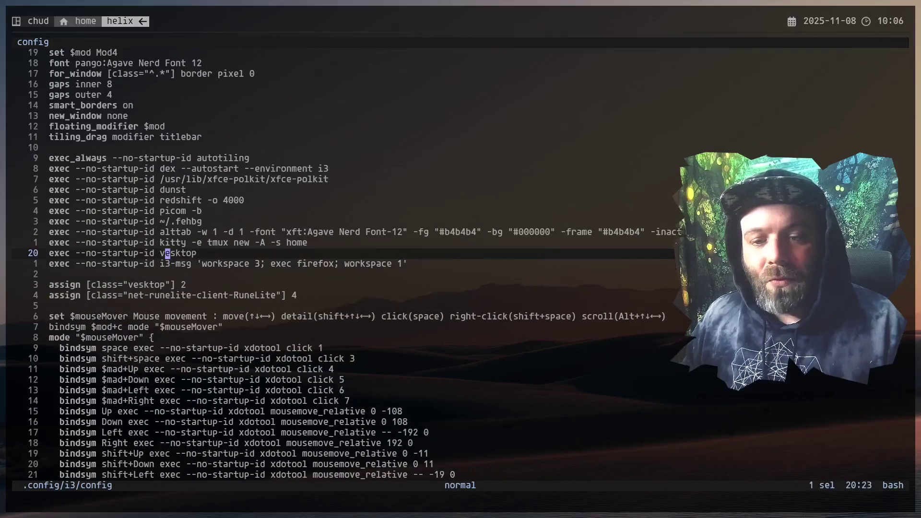
key(j)
key(j)
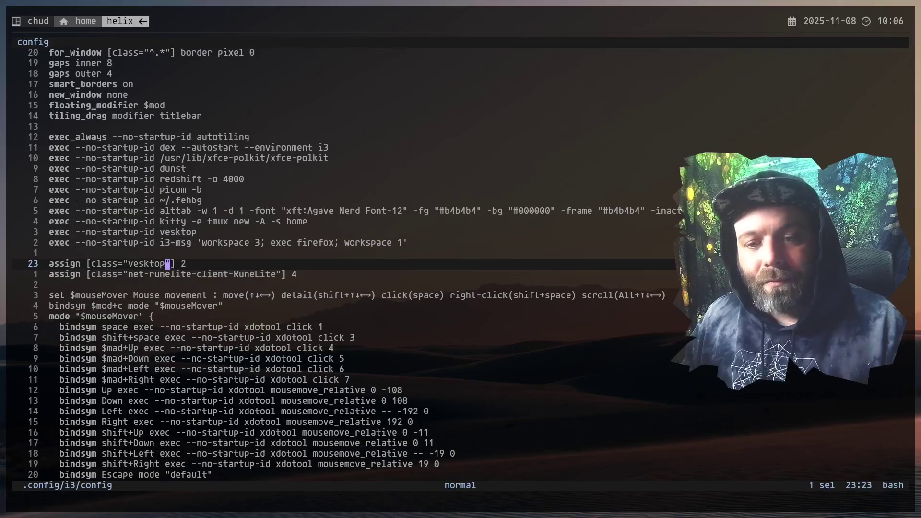
key(k)
key(k)
key(l)
key(f)
key(w)
key(e)
key(e)
key(e)
key(e)
key(b)
key(h)
key(h)
key(h)
key(h)
key(h)
key(h)
key(h)
key(h)
key(h)
key(h)
key(h)
key(l)
key(l)
key(l)
key(l)
key(l)
key(l)
key(l)
key(l)
key(l)
key(l)
key(l)
key(l)
key(l)
key(l)
key(l)
key(l)
key(l)
key(l)
key(l)
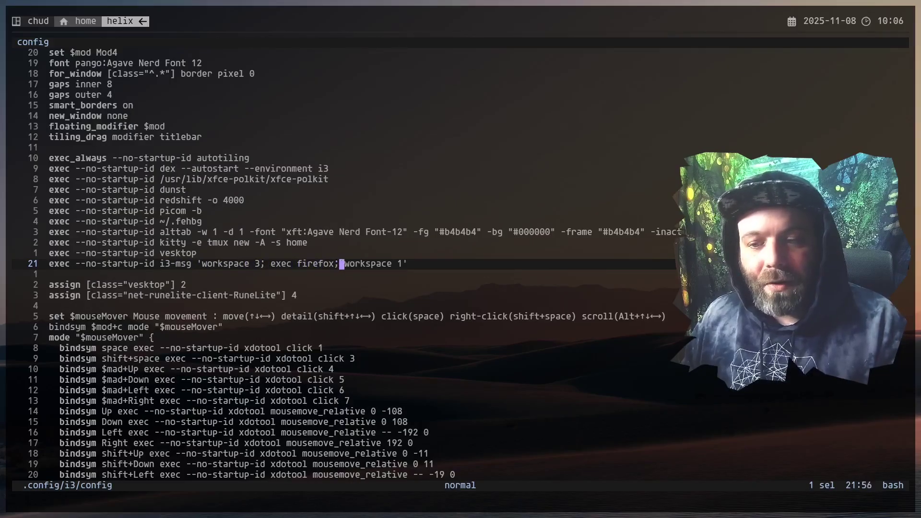
key(l)
key(l)
key(l)
key(l)
key(l)
key(l)
key(l)
key(l)
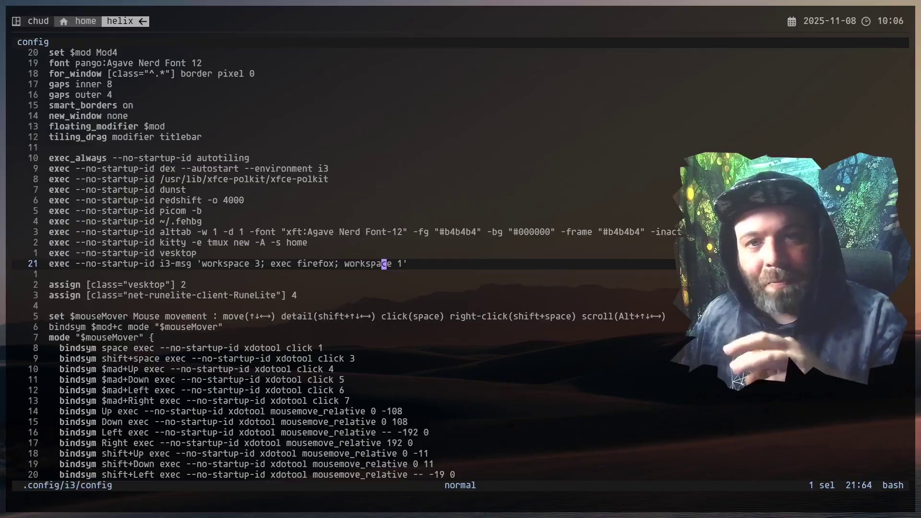
key(j)
key(j)
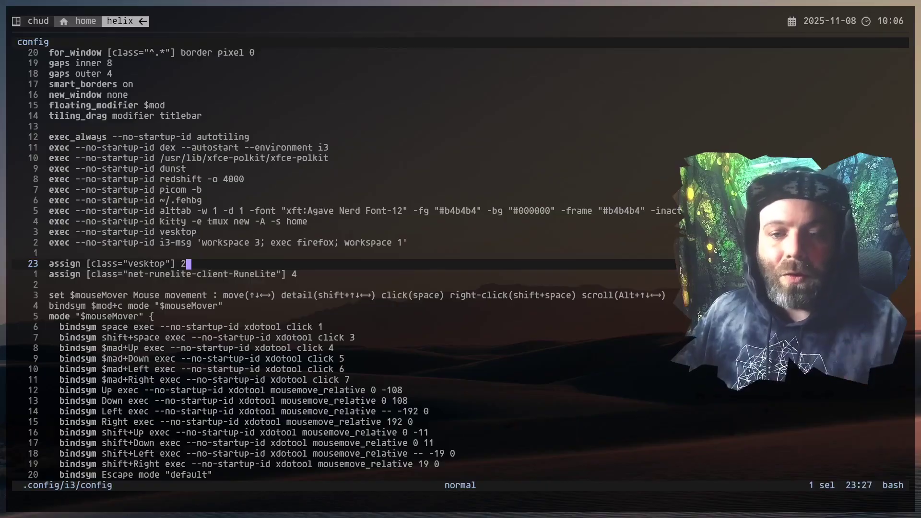
key(j)
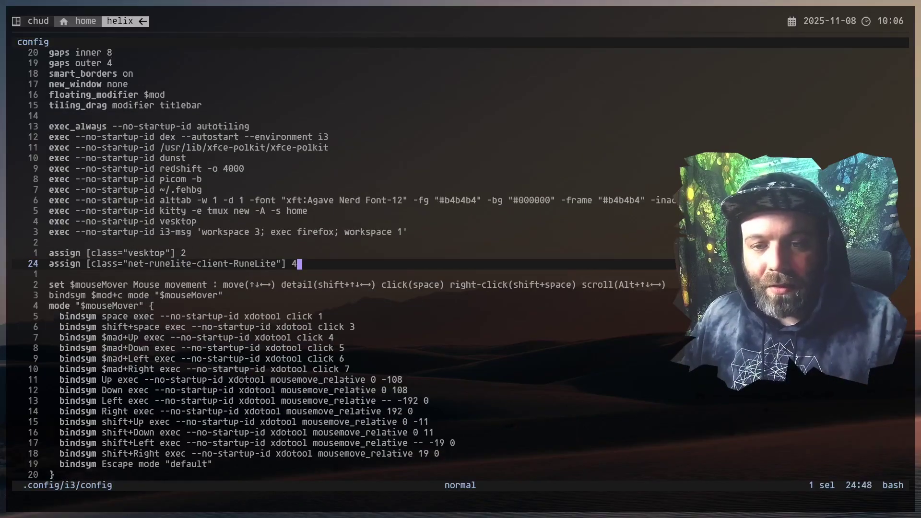
key(j)
key(j)
key(j)
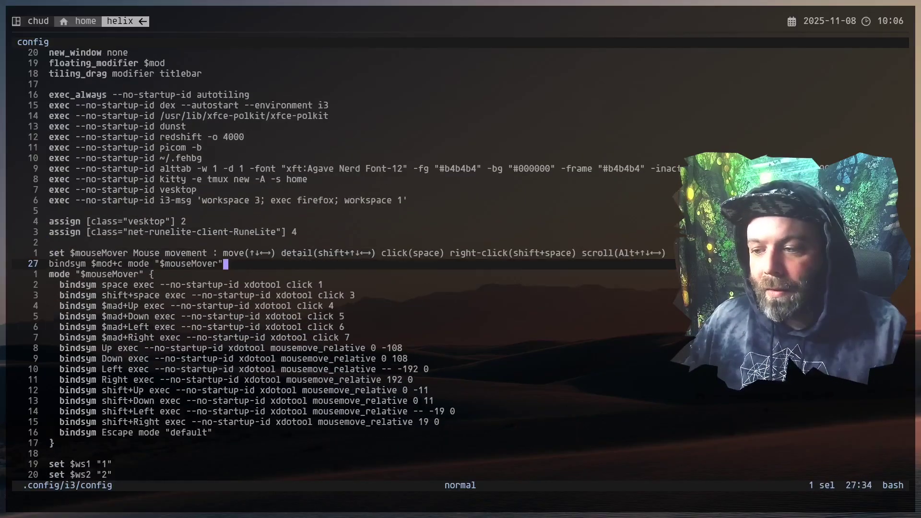
- Jump between the mouseMover mode's closing brace and set $mouseMover, then switch to workspace 3's Reddit thread
key(h)
key(h)
key(h)
key(h)
key(h)
key(h)
key(h)
key(h)
key(h)
key(h)
key(h)
key(h)
key(h)
key(h)
key(h)
key(h)
key(h)
key(h)
key(h)
key(h)
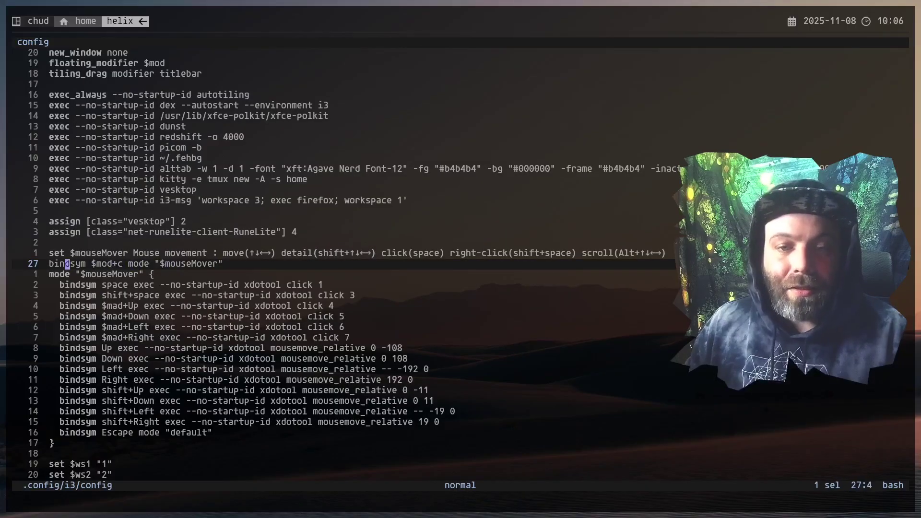
key(h)
key(h)
key(h)
scroll(447, 268, up, 1)
scroll(447, 268, down, 1)
key(j)
key(j)
key(j)
key(j)
key(j)
key(j)
key(j)
key(j)
key(j)
key(j)
key(j)
key(j)
key(j)
key(j)
key(j)
key(j)
key(j)
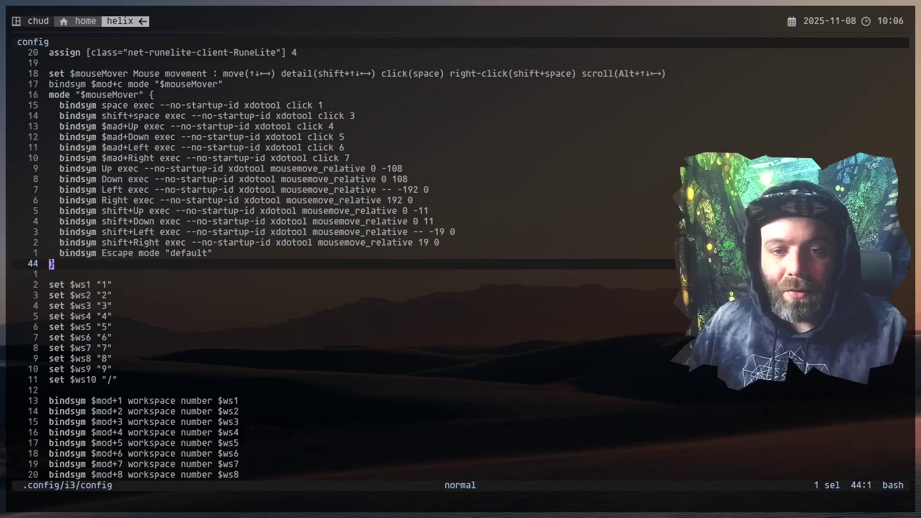
key(k)
key(k)
key(k)
key(k)
key(k)
key(k)
key(k)
key(k)
key(k)
key(k)
key(k)
key(k)
key(k)
key(k)
key(k)
key(k)
key(k)
key(k)
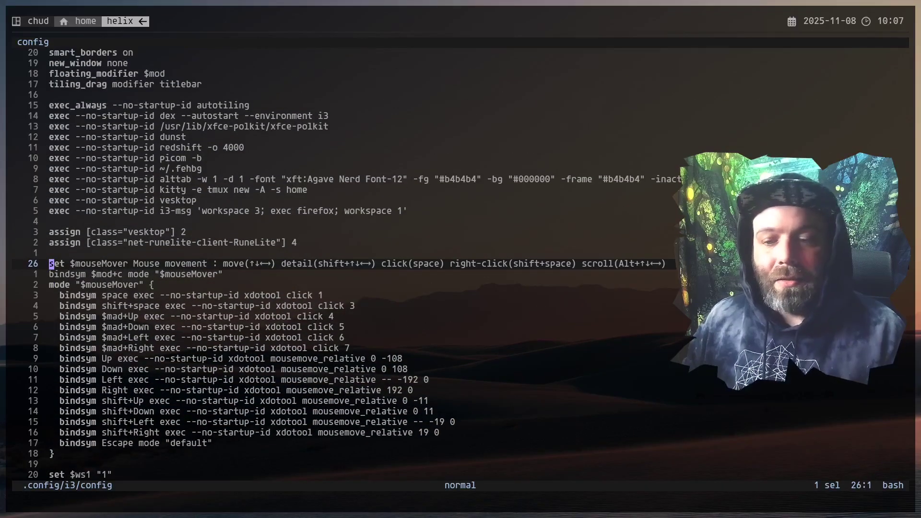
key(super+2)
key(super+3)
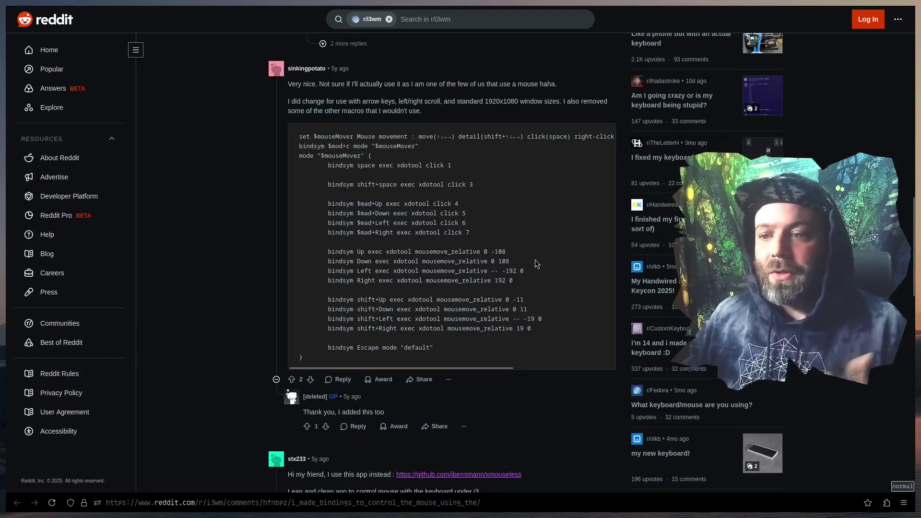
- Scroll the Reddit comment, select its whole mouseMover code block, then switch back toward workspace 2
scroll(539, 254, up, 15)
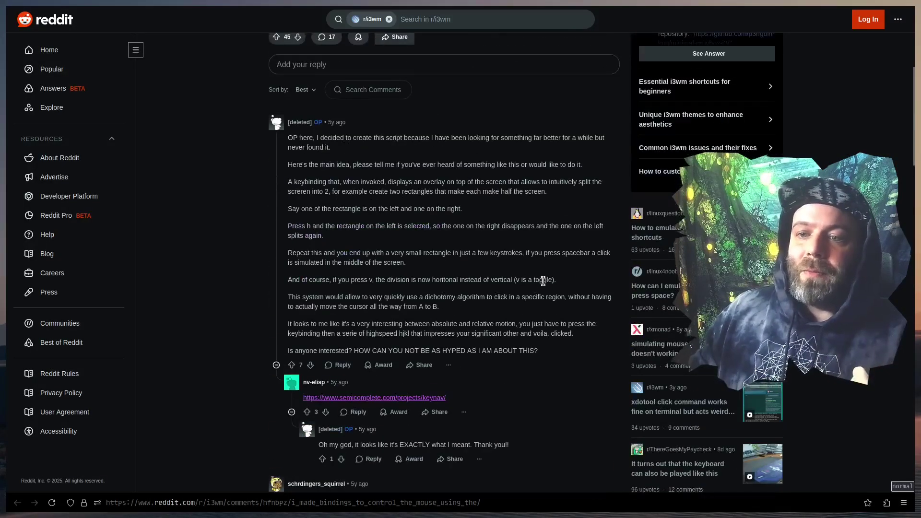
scroll(545, 266, up, 6)
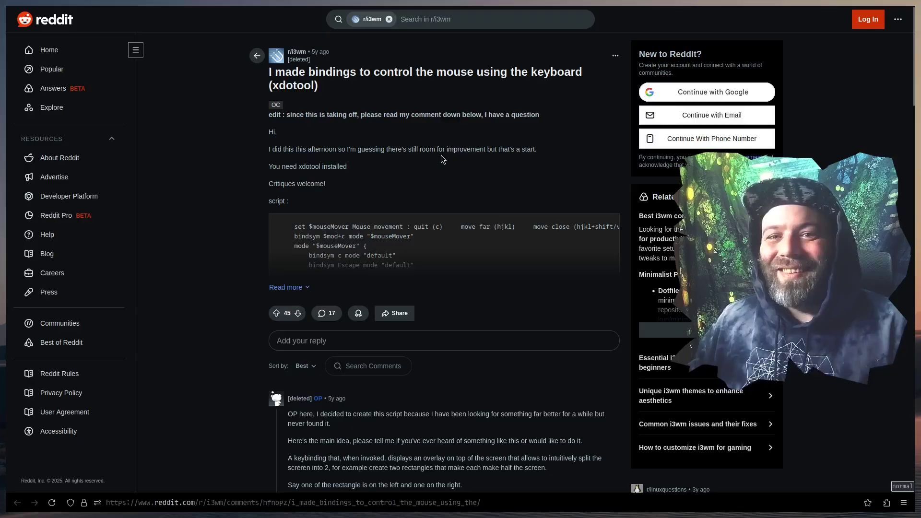
scroll(499, 168, down, 3)
scroll(503, 167, up, 3)
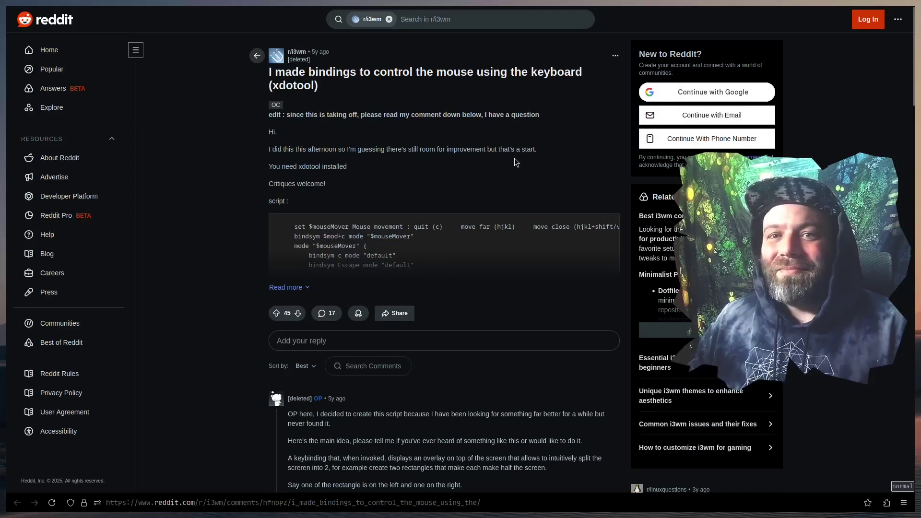
scroll(510, 161, down, 5)
scroll(510, 160, up, 1)
scroll(508, 162, down, 1)
scroll(505, 161, down, 6)
scroll(506, 161, up, 10)
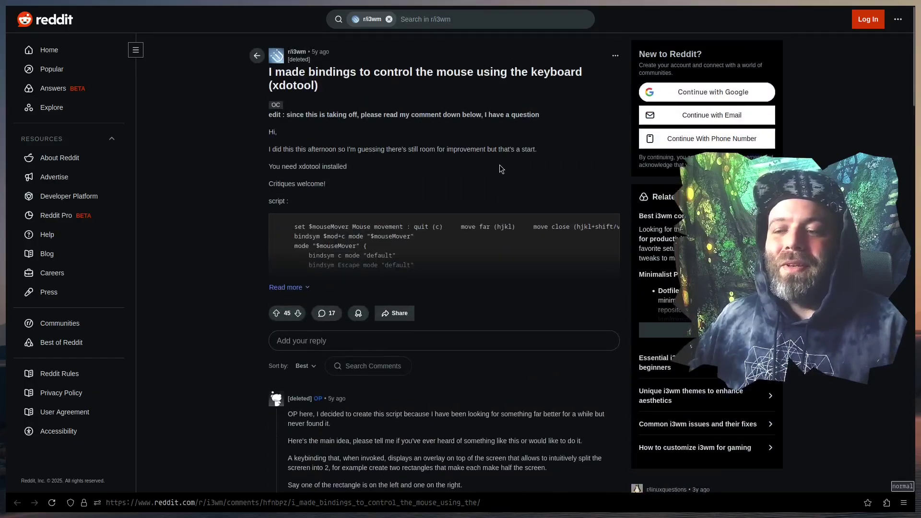
scroll(497, 162, down, 3)
scroll(492, 168, down, 3)
scroll(493, 169, down, 2)
scroll(493, 169, up, 5)
scroll(494, 163, down, 5)
scroll(494, 162, down, 15)
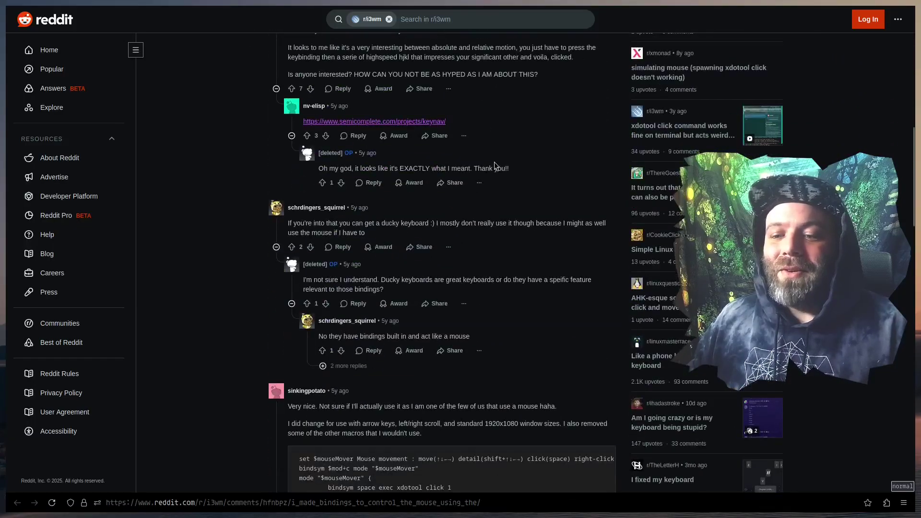
scroll(496, 163, up, 20)
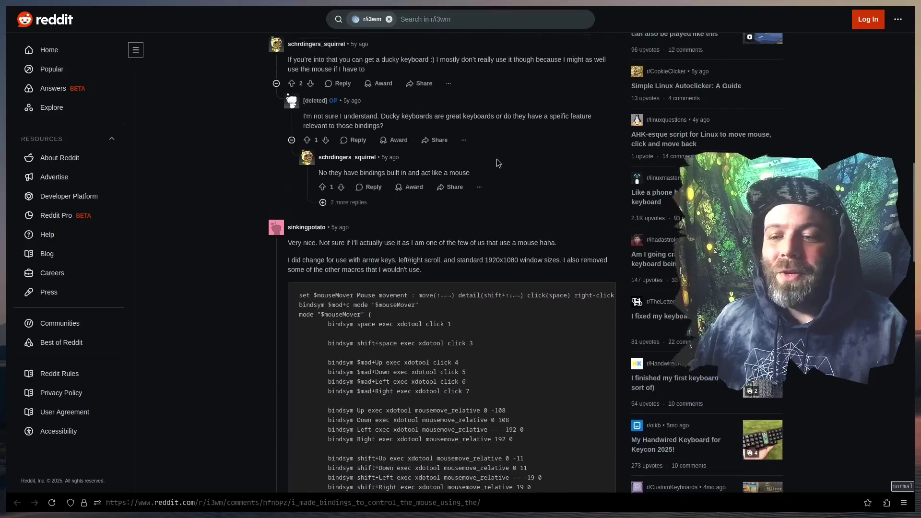
scroll(525, 172, down, 20)
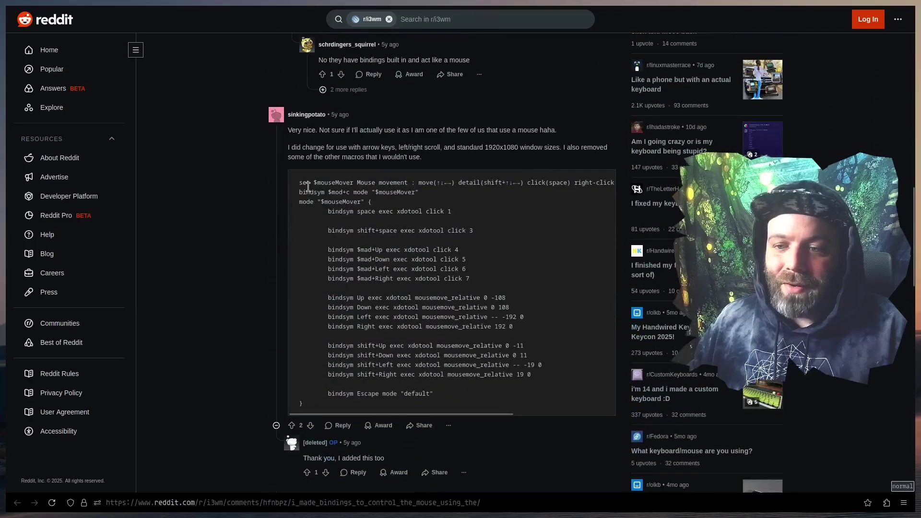
drag(300, 182, 527, 409)
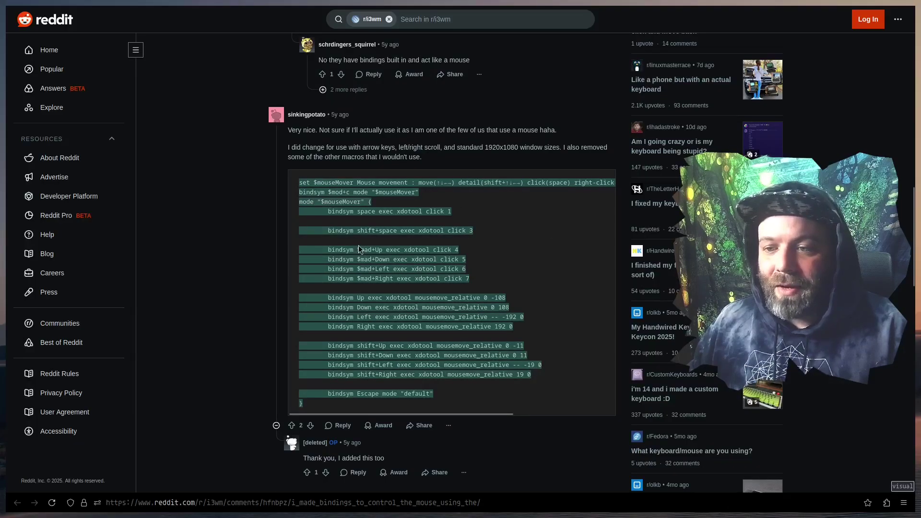
key(super+2)
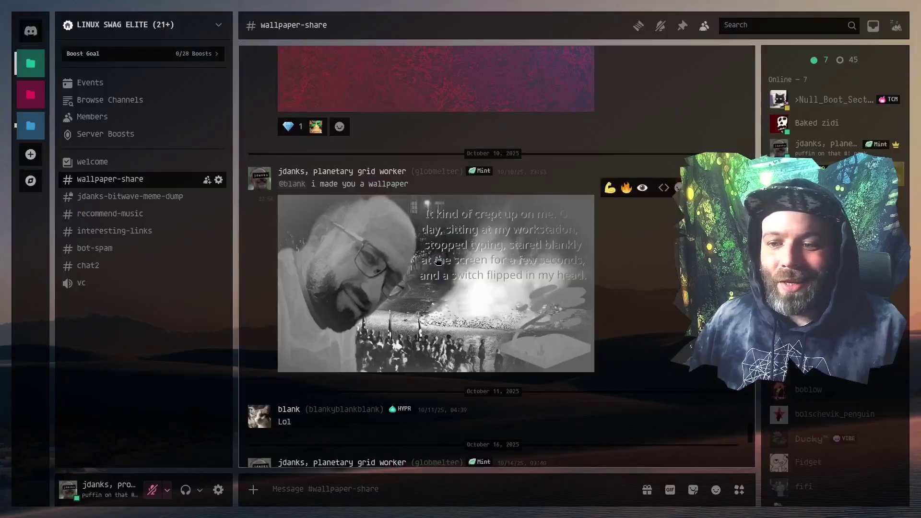
- Review the mouseMover space-click and $mad+Left/Up bindings in Helix, then return to the Reddit thread
key(super+1)
scroll(305, 329, down, 3)
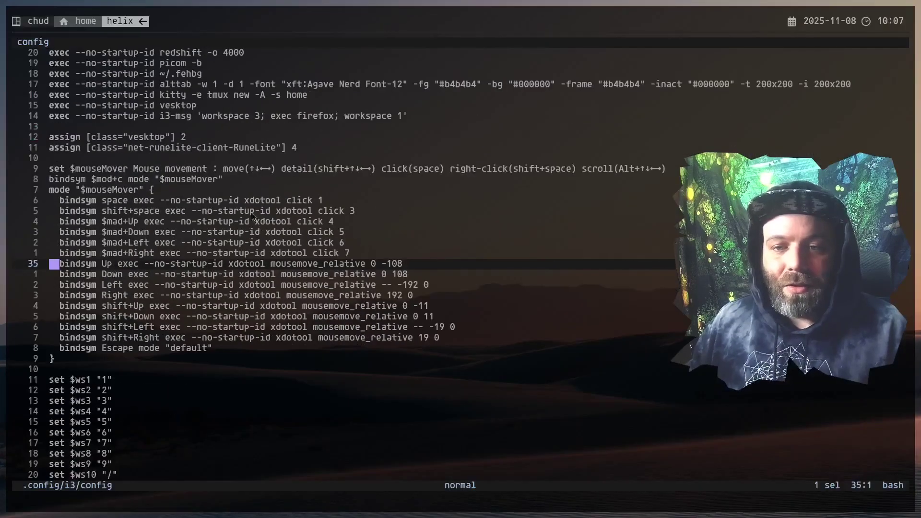
scroll(177, 211, up, 2)
click(168, 263)
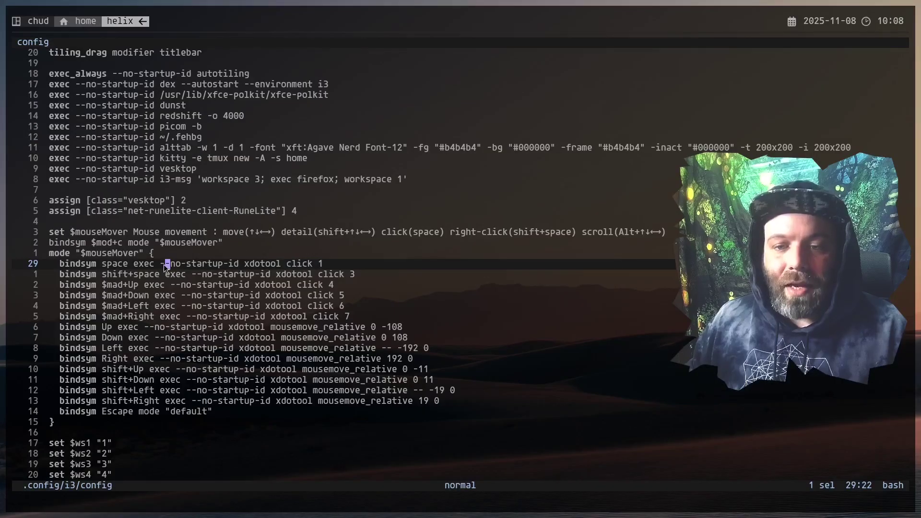
drag(165, 266, 265, 335)
click(245, 232)
drag(244, 232, 292, 251)
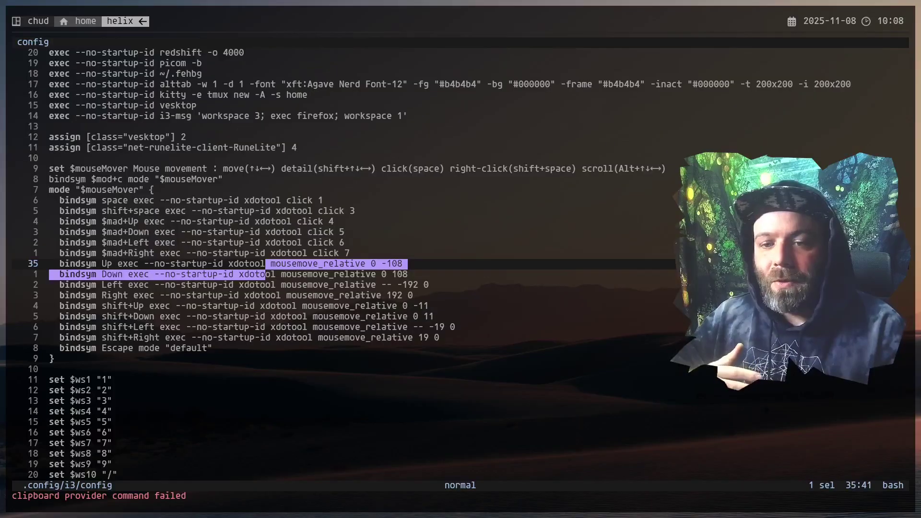
click(210, 243)
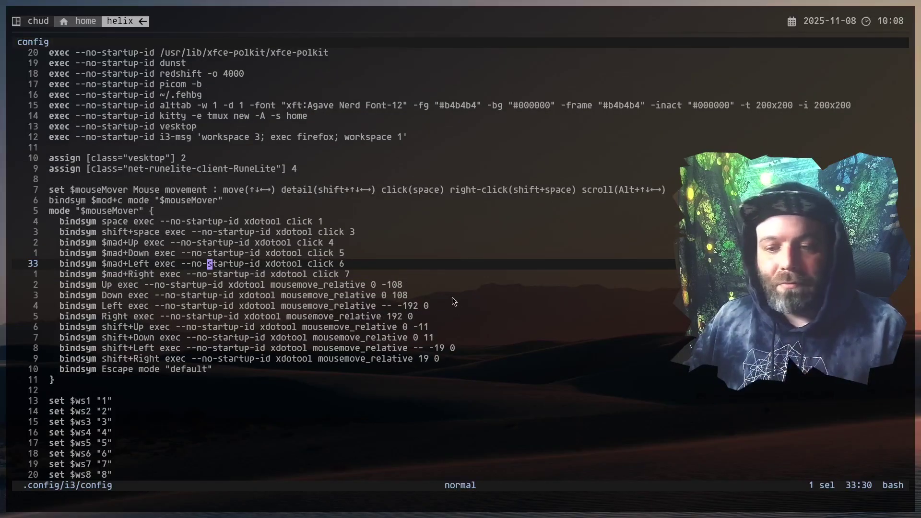
key(k)
key(k)
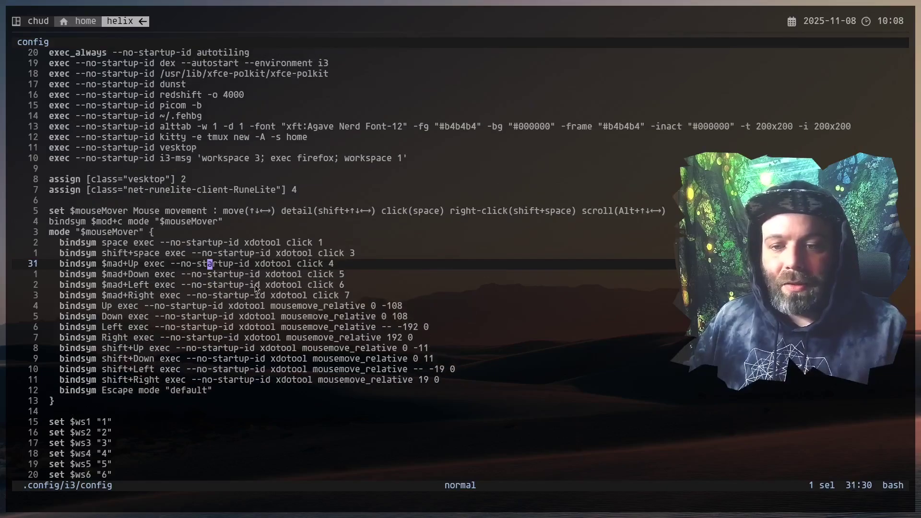
key(super+2)
key(super+3)
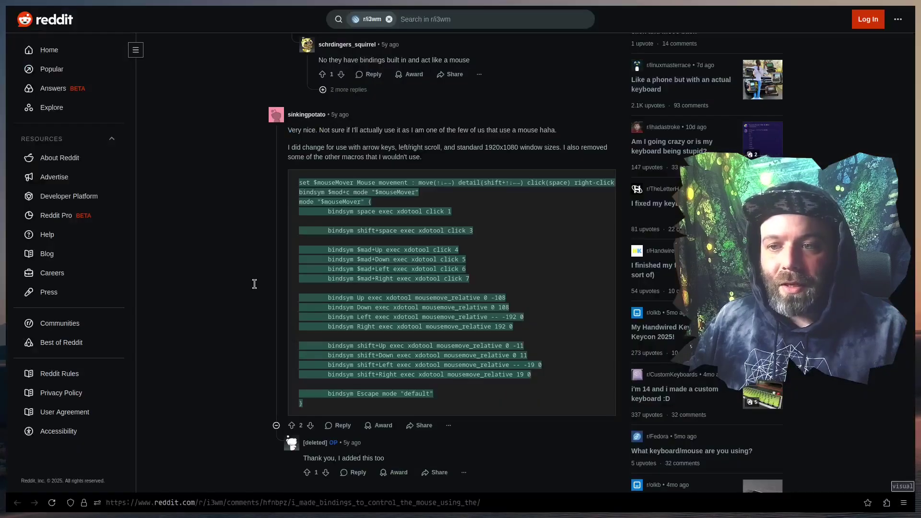
- Capture a full-page screenshot of the Reddit thread and save it into Pictures/Wallpapers
right_click(329, 138)
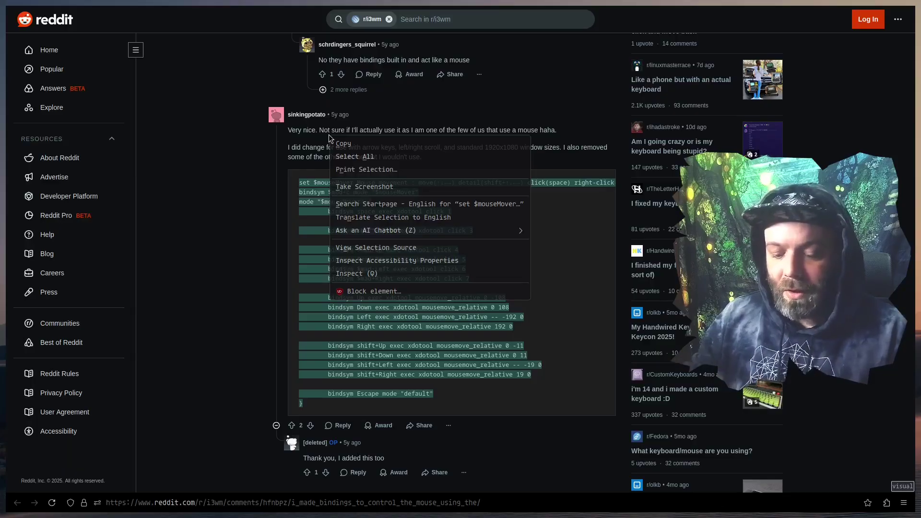
key(t)
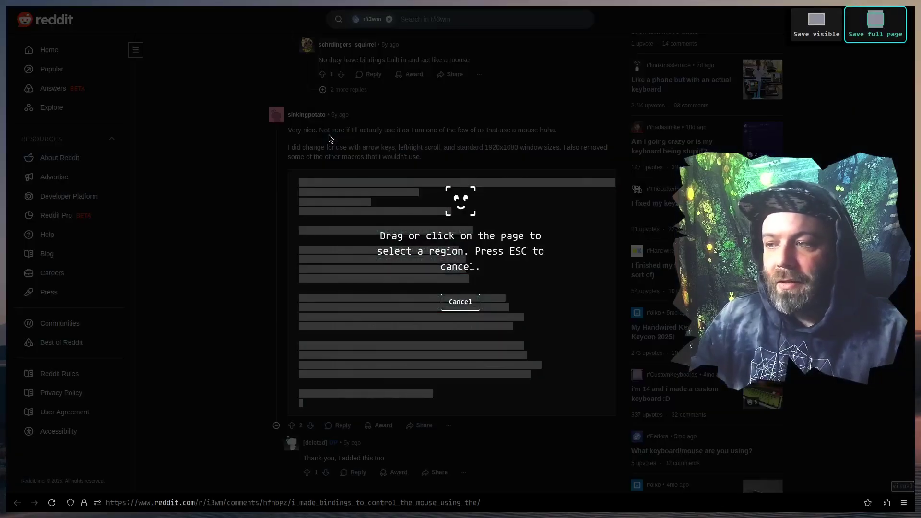
key(Return)
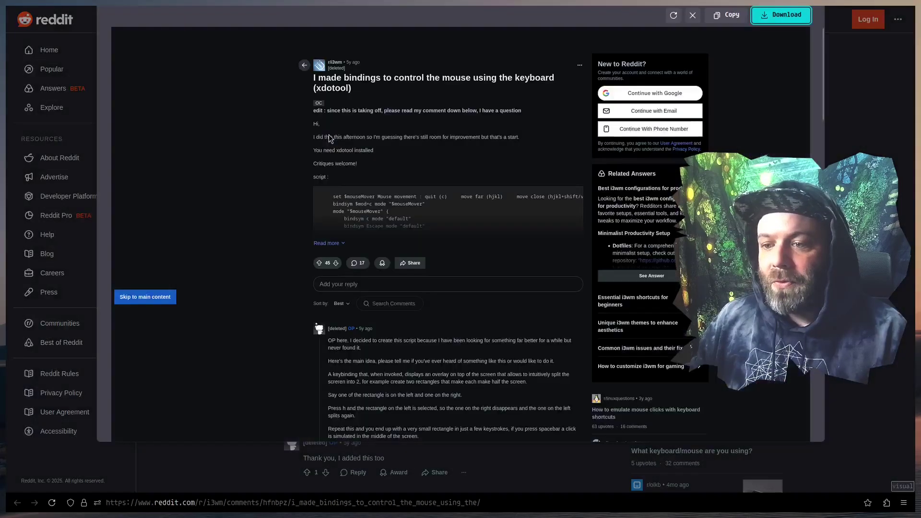
key(ctrl+s)
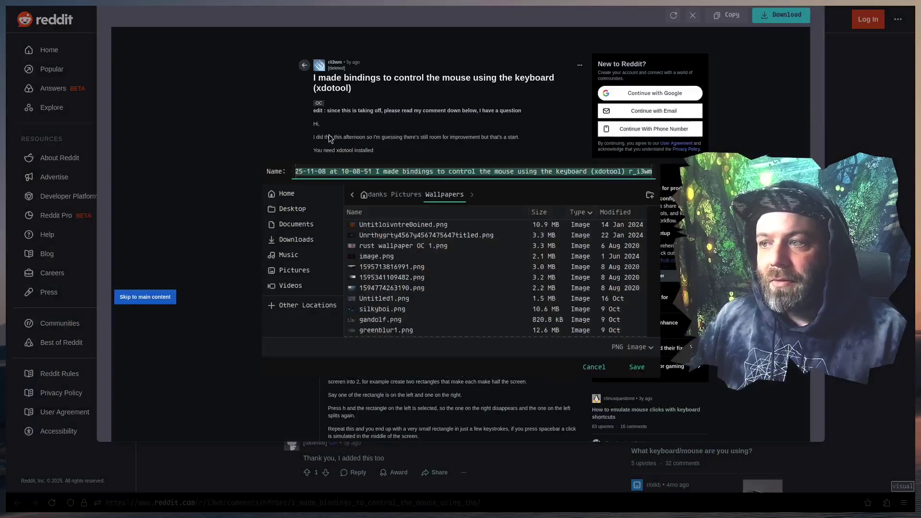
key(Return)
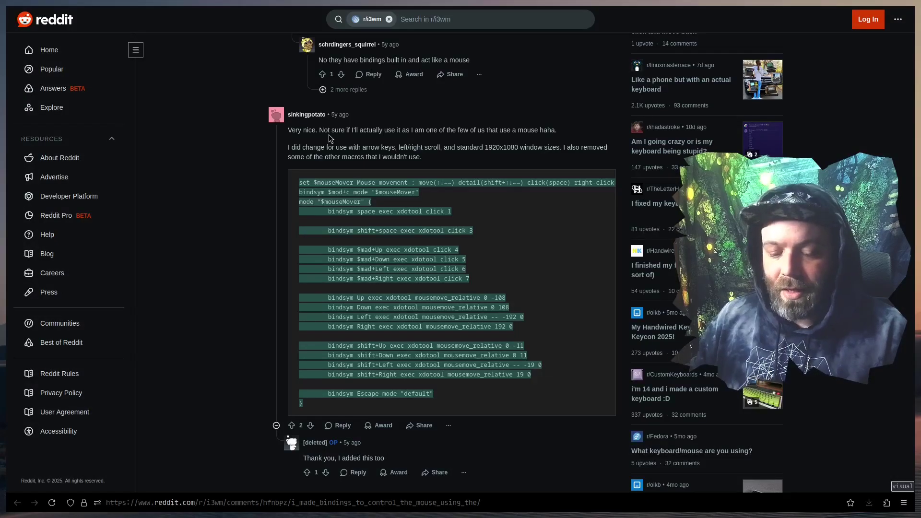
- Flip between workspaces 1, 2 and 3, landing on the Reddit thread
key(super+1)
key(super+2)
key(super+1)
key(super+3)
key(super+2)
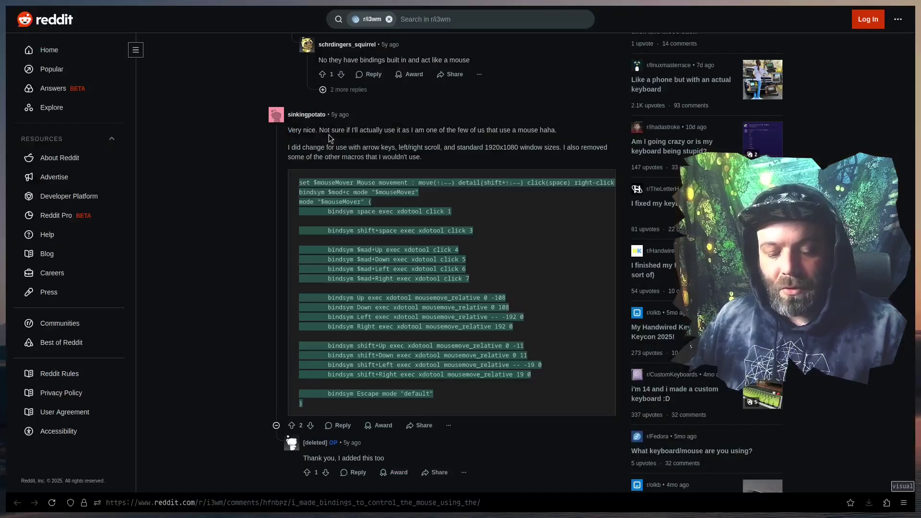
- Test the mouseMover arrow-key mouse movement, then return to the i3 config on workspace 1
key(Left)
key(Down)
key(Down)
key(Right)
key(Down)
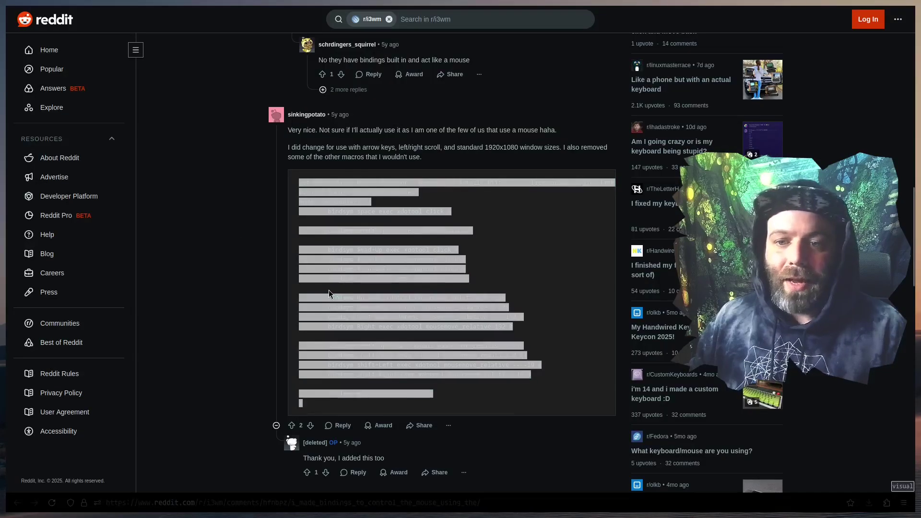
key(Right)
key(Right)
key(Right)
key(Right)
key(Up)
key(Up)
key(Up)
key(Left)
key(Left)
key(Down)
key(Down)
key(Down)
key(Up)
key(Left)
key(Up)
key(Up)
key(Left)
key(Left)
key(Up)
key(Down)
key(Down)
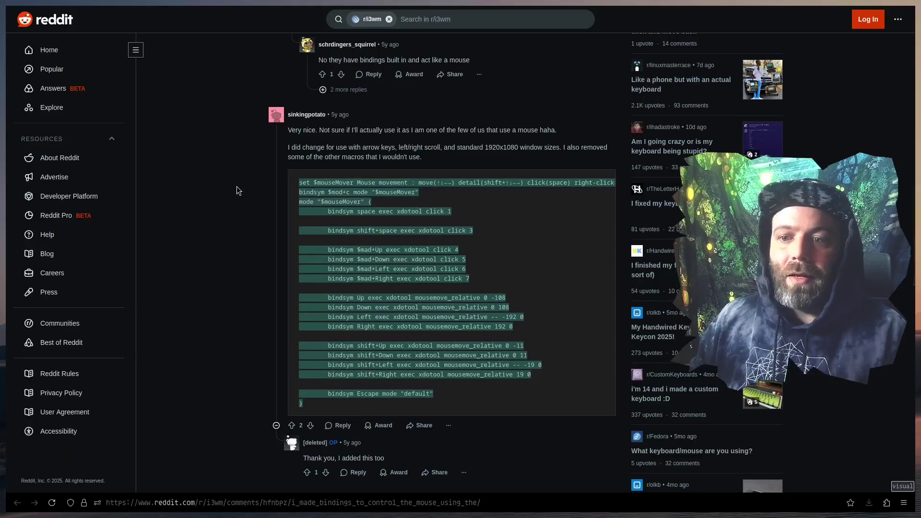
key(super+1)
- Scroll the i3 config to the focus, move and split bindsym lines near the Mod1+m/n volume keys
scroll(237, 189, down, 9)
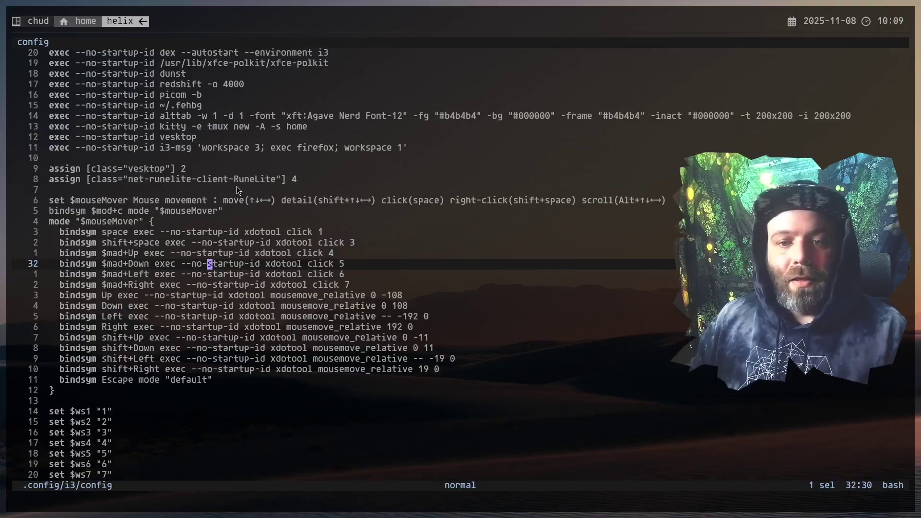
scroll(237, 191, down, 16)
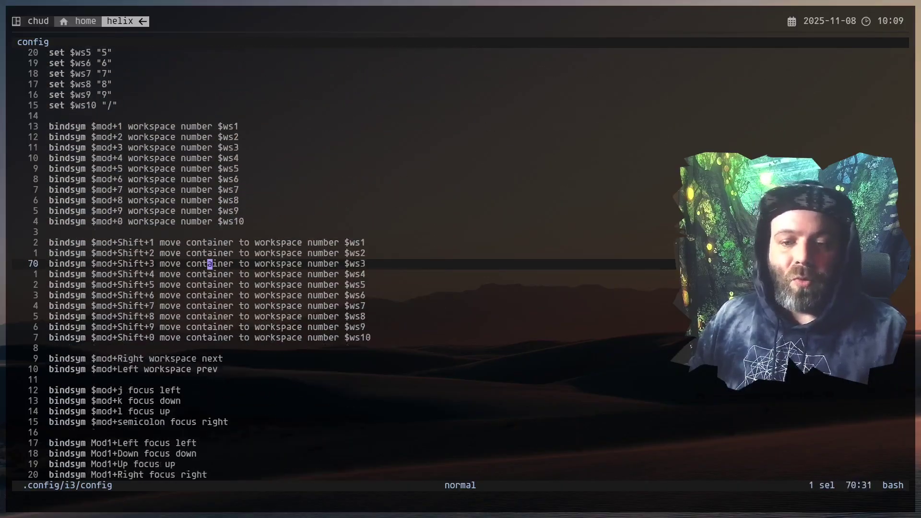
scroll(237, 190, up, 3)
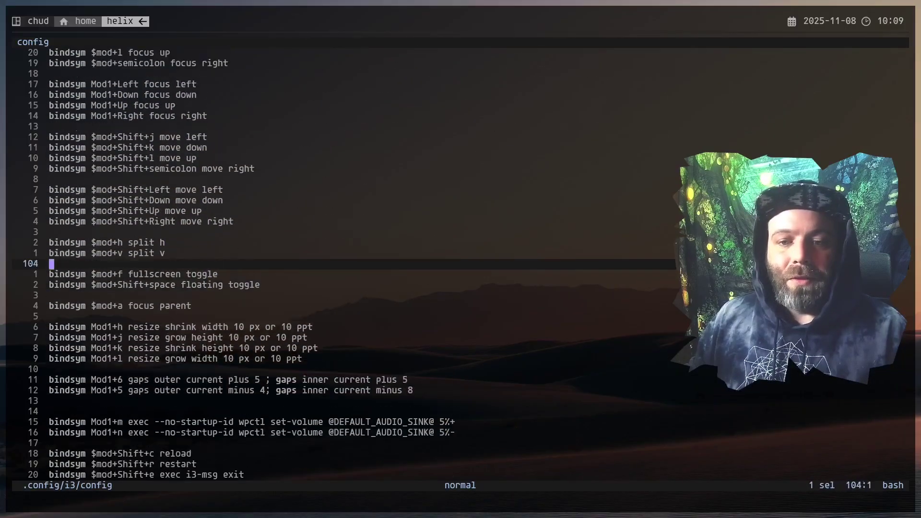
scroll(237, 190, up, 1)
scroll(237, 191, down, 2)
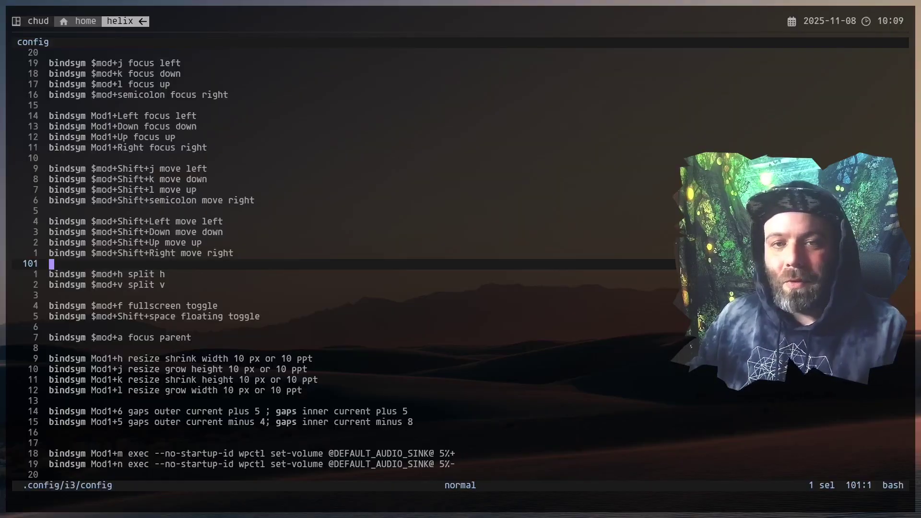
- Step through the four Mod1+h/j/k/l resize bindings (10 px or 10 ppt)
key(j)
key(j)
key(j)
key(j)
key(j)
key(j)
key(j)
key(j)
key(j)
key(j)
key(j)
key(j)
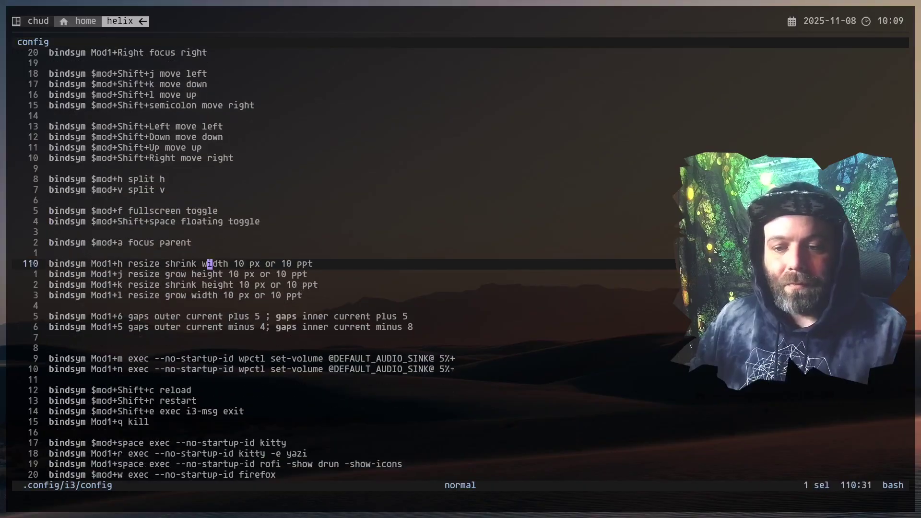
key(j)
key(j)
key(k)
key(k)
key(k)
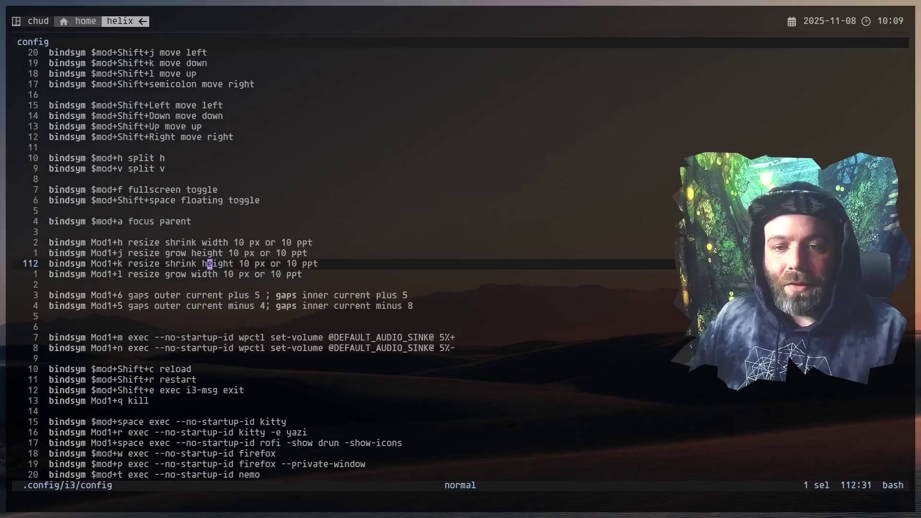
key(k)
key(k)
key(j)
key(j)
key(h)
key(h)
key(h)
key(h)
key(h)
key(h)
key(h)
key(h)
key(h)
key(h)
key(h)
key(h)
key(h)
key(h)
key(h)
key(h)
key(h)
key(h)
key(h)
key(h)
key(h)
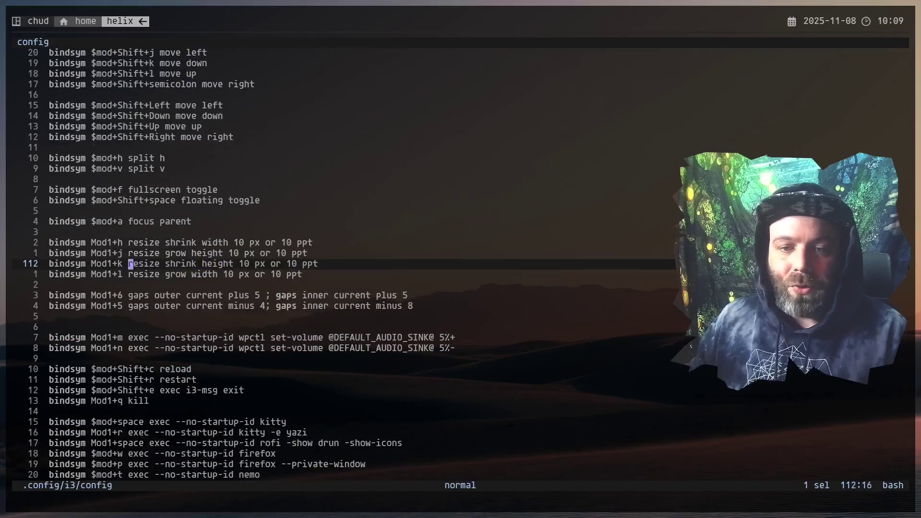
key(h)
key(h)
key(h)
key(k)
key(k)
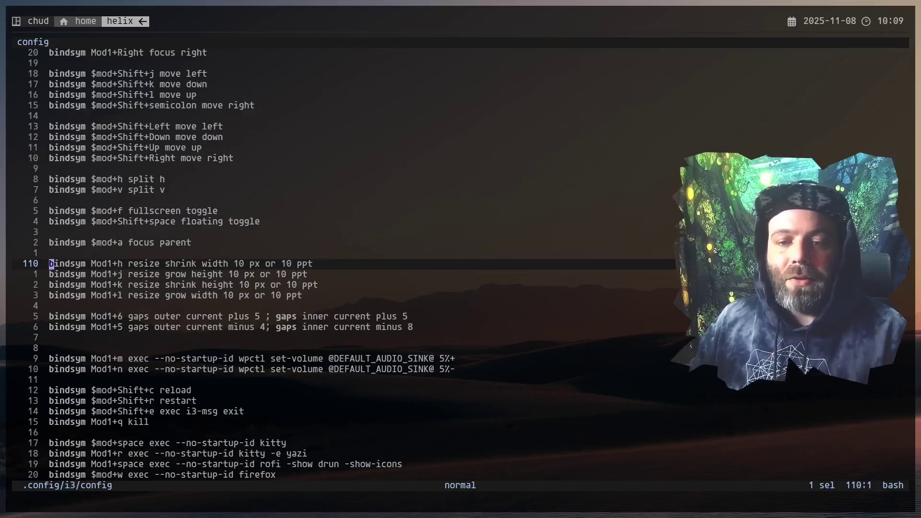
key(j)
key(j)
key(j)
key(k)
key(k)
key(k)
key(j)
key(j)
key(j)
key(k)
key(k)
key(k)
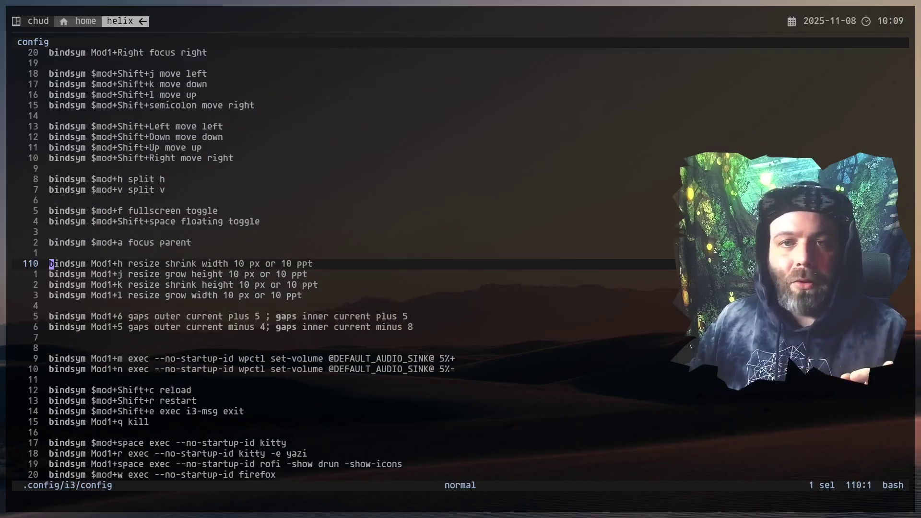
- Open a kitty terminal beside the editor, test resizing the split with Mod1+h/l, then close it
key(super+space)
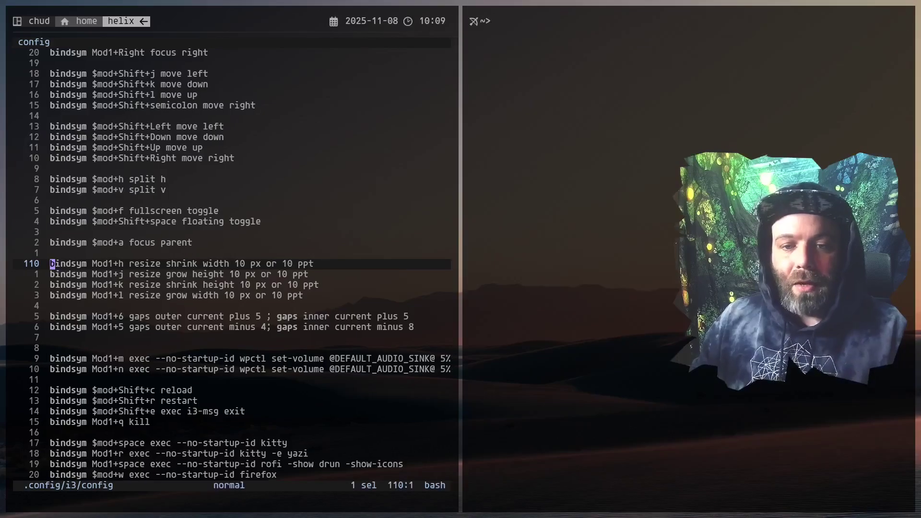
key(alt+h)
key(alt+h)
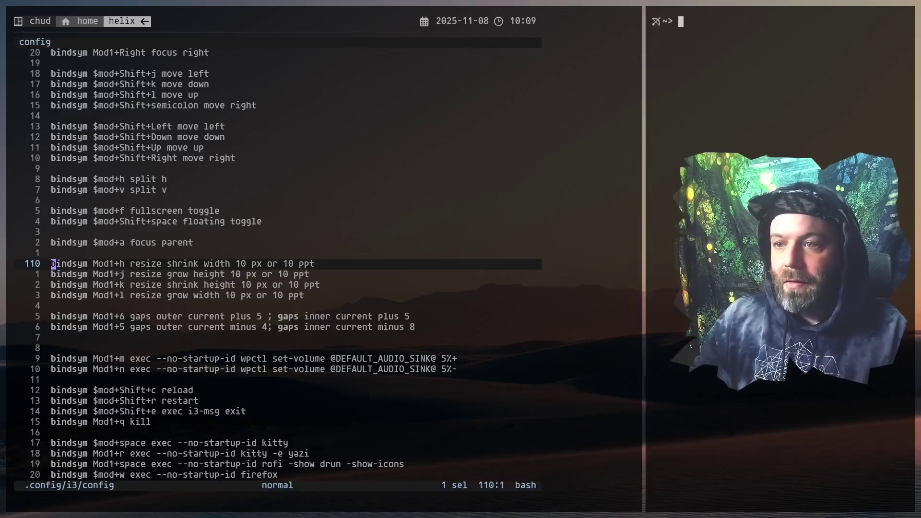
key(alt+l)
key(alt+l)
key(alt+h)
key(alt+l)
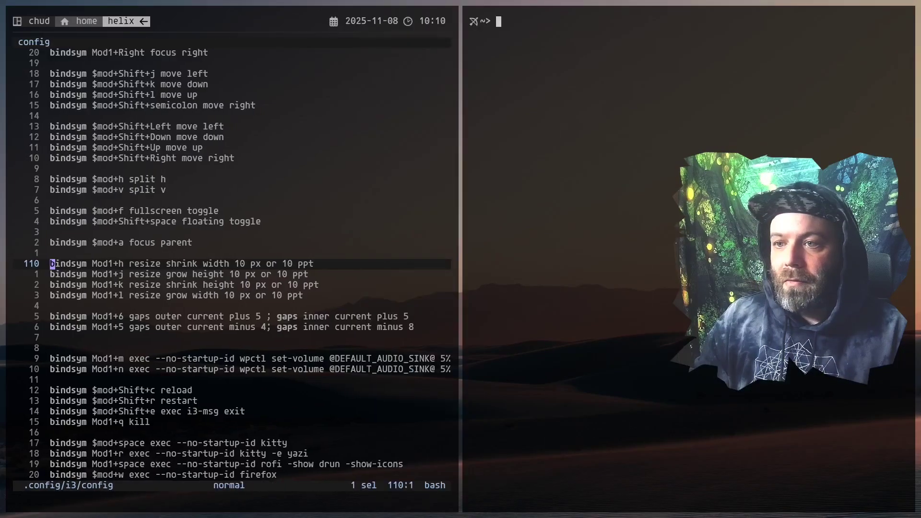
key(alt+q)
- Delete the extra blank line below the gaps keybinds in the i3 config
key(j)
key(j)
key(j)
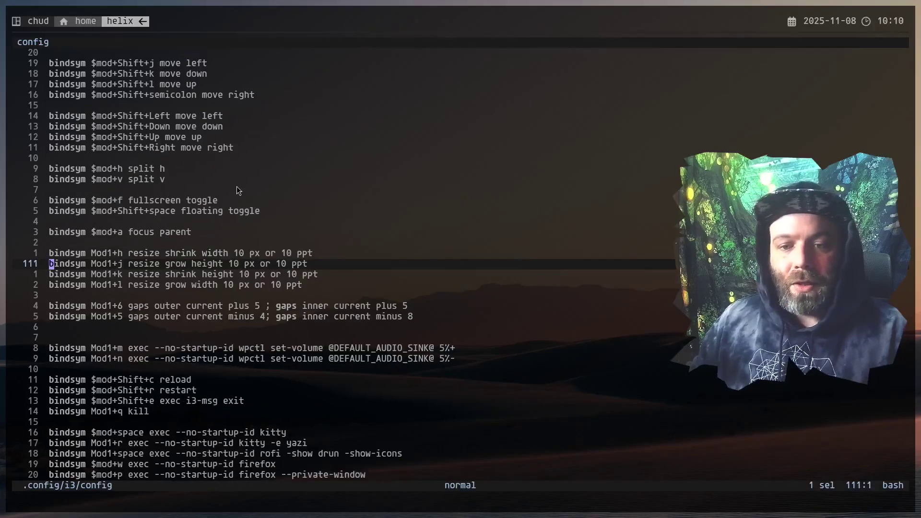
key(j)
key(j)
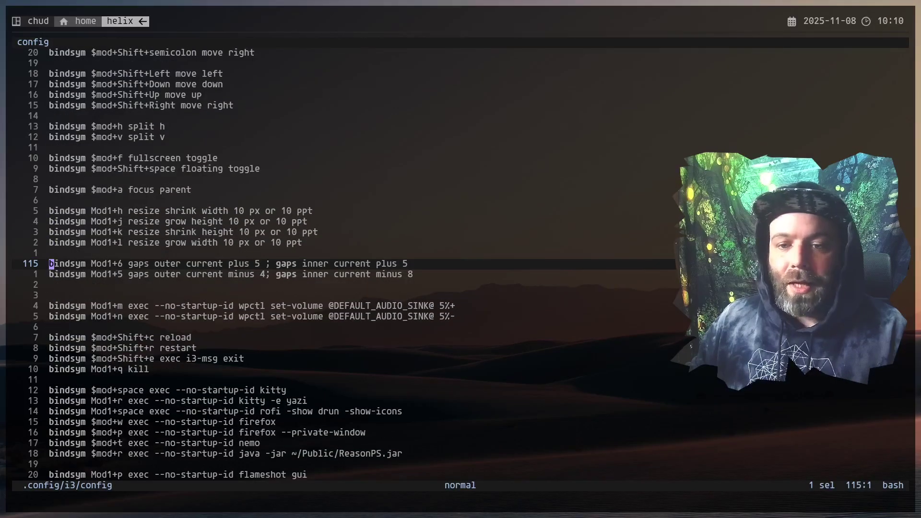
key(j)
key(j)
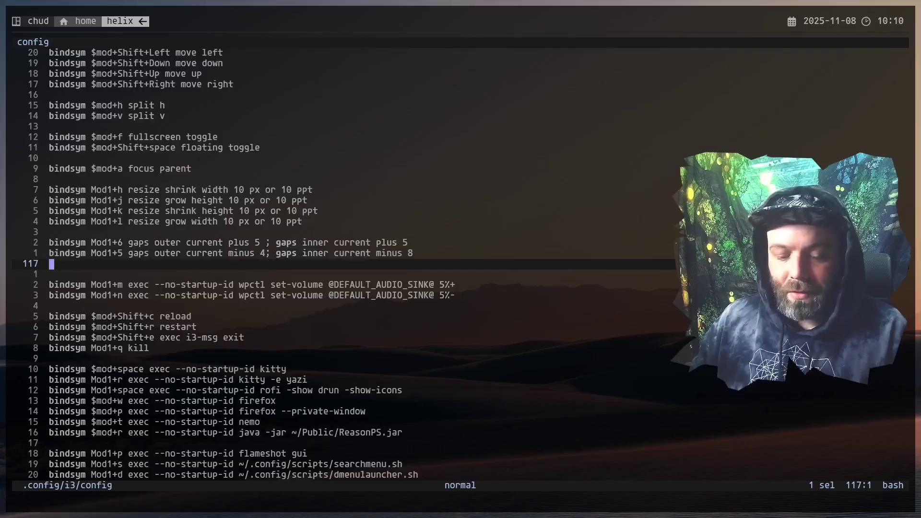
key(d)
key(j)
- Step through the volume, kill, restart, reload and exit keybind lines
key(j)
key(k)
key(j)
key(k)
key(j)
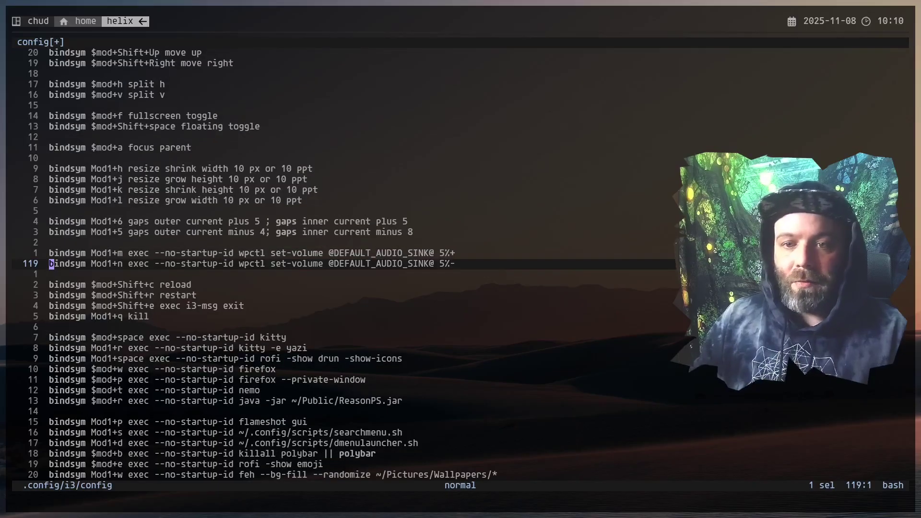
key(j)
key(j)
key(j)
key(j)
key(j)
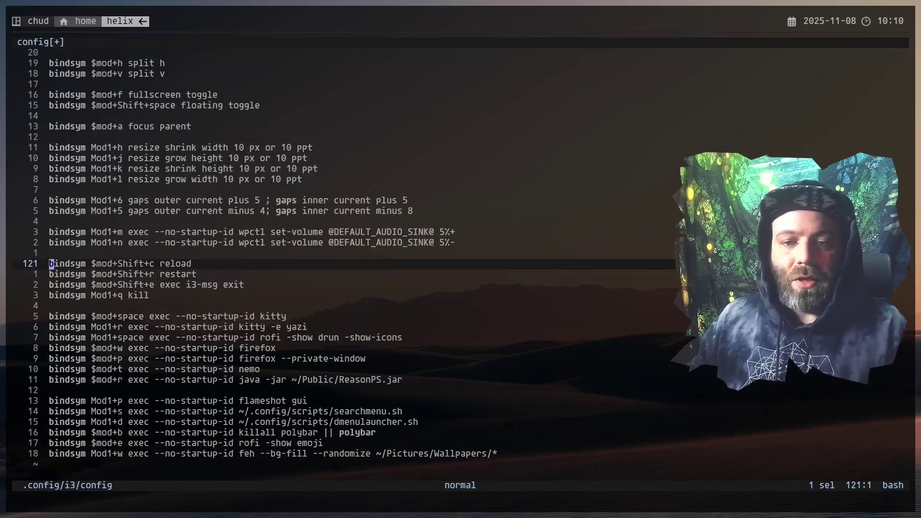
key(k)
key(k)
key(j)
key(k)
key(k)
key(j)
key(j)
key(k)
key(k)
key(j)
key(j)
- Find the yazi launcher keybind and test Mod1+r by opening and closing yazi
key(j)
key(j)
key(j)
key(j)
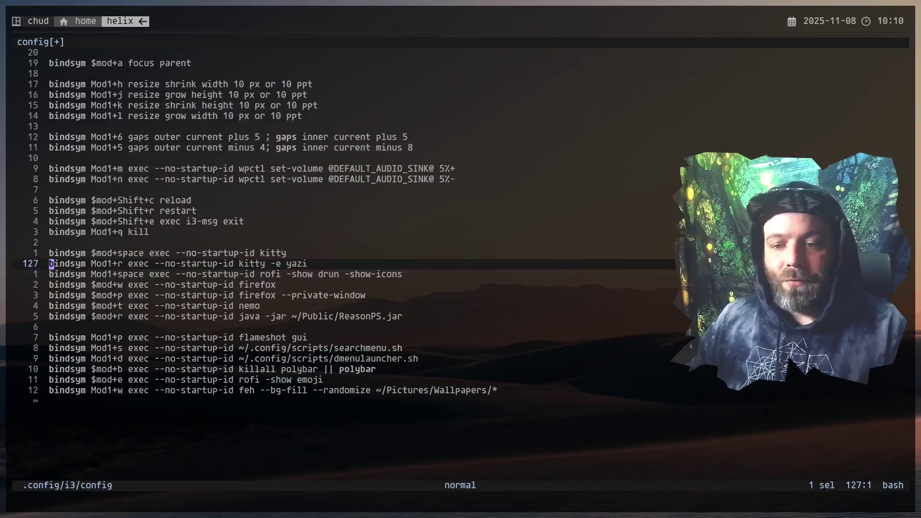
key(k)
key(j)
key(j)
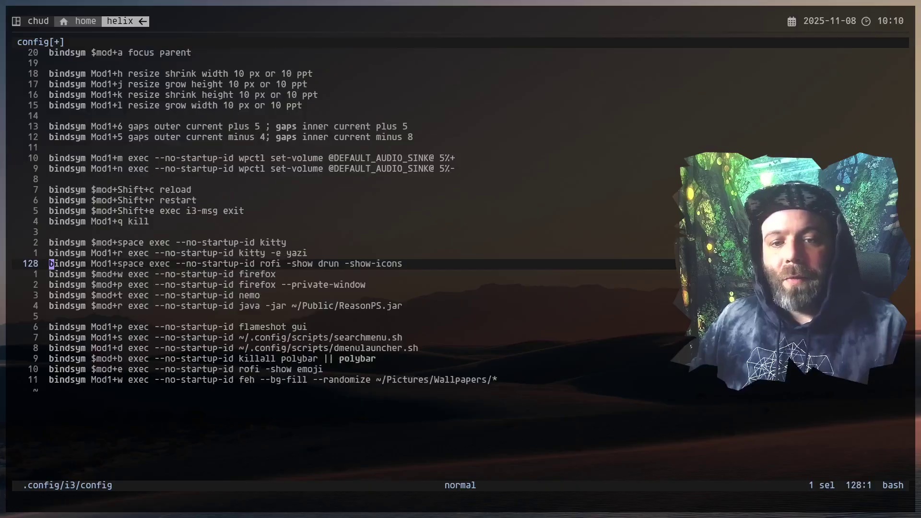
key(k)
key(k)
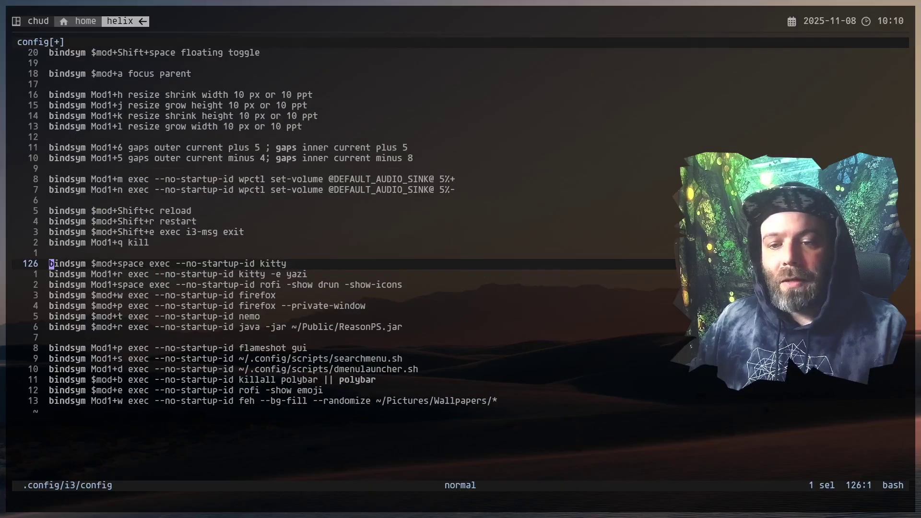
key(j)
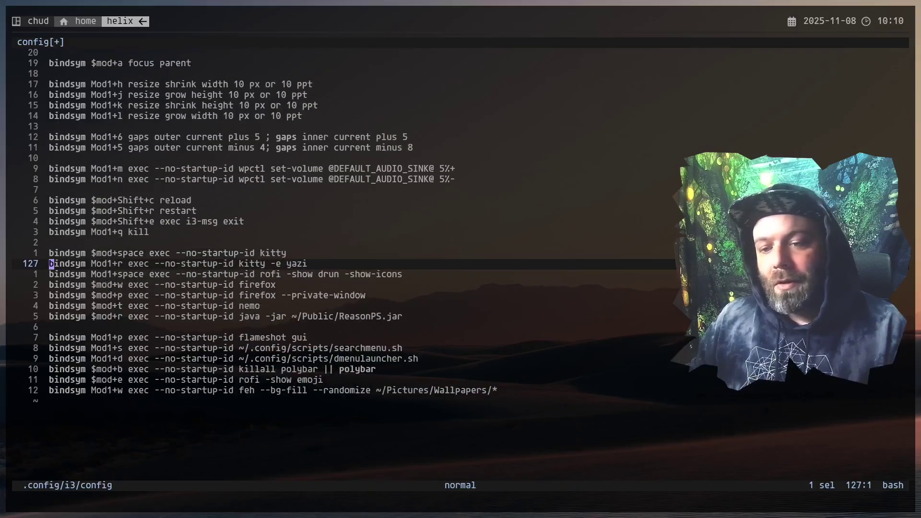
key(alt+r)
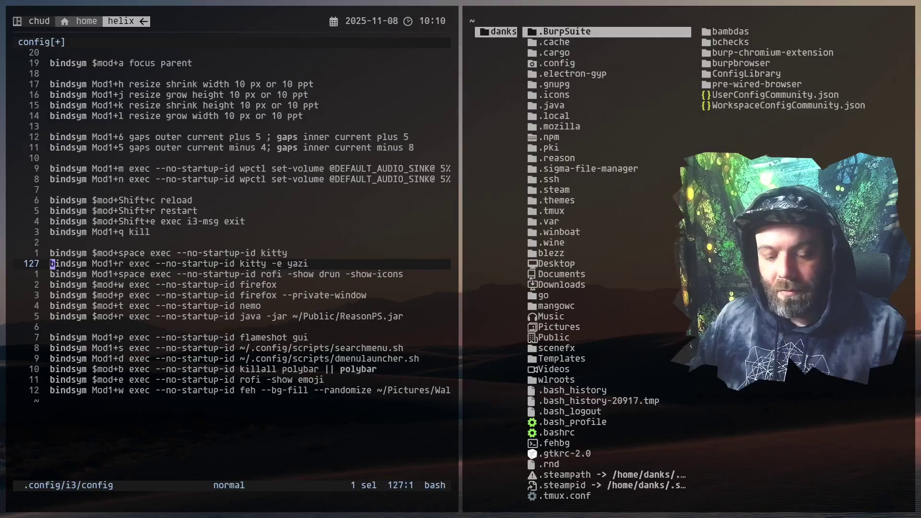
key(q)
- Test the rofi app launcher with Mod1+space, then dismiss it
key(j)
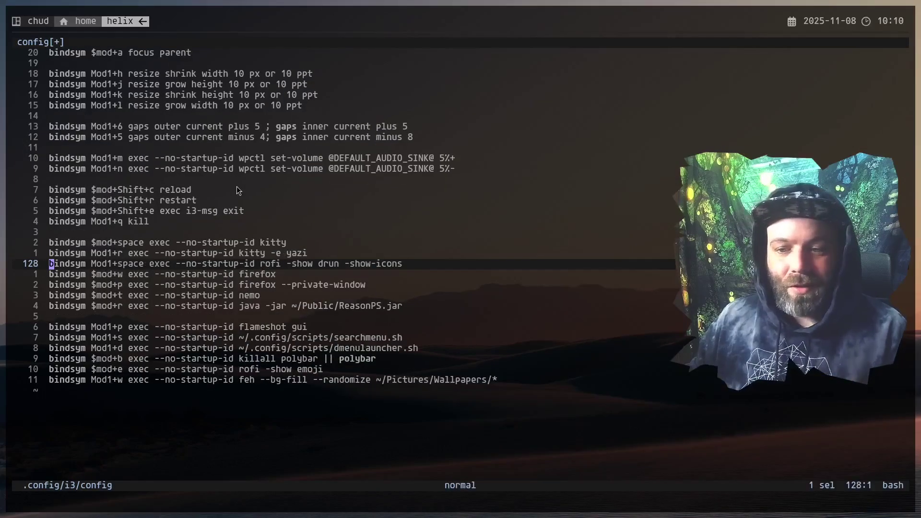
key(alt+space)
key(Escape)
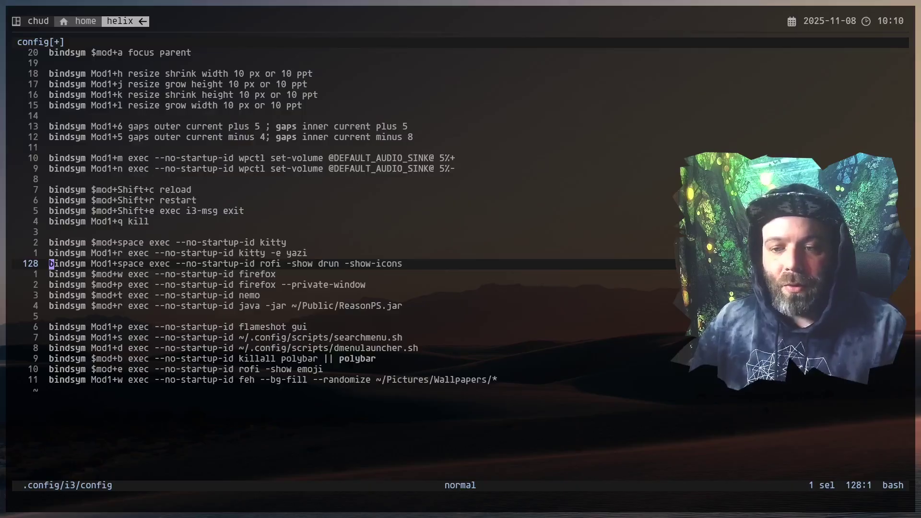
- Move through the firefox and ReasonPS.jar keybind lines
key(j)
key(j)
key(j)
key(j)
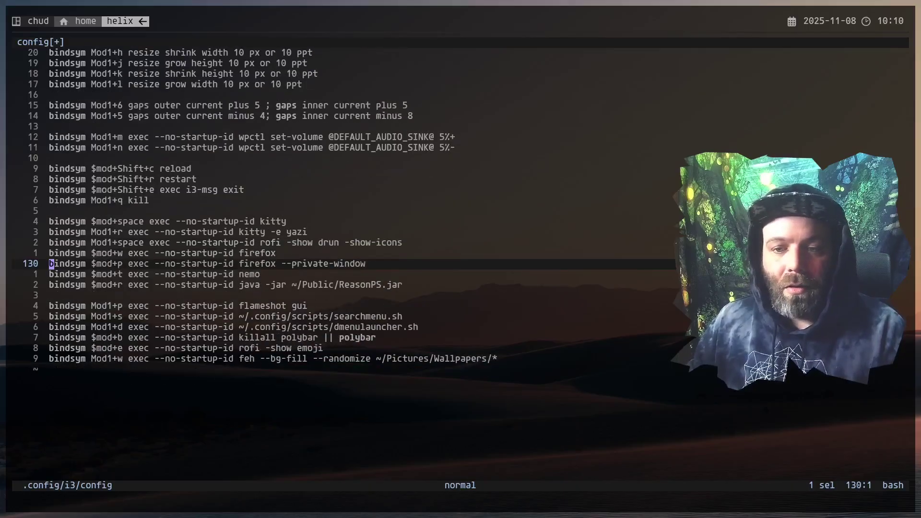
key(l)
key(l)
key(l)
key(l)
key(l)
key(l)
key(l)
key(l)
key(l)
key(l)
key(l)
key(l)
key(l)
key(l)
key(l)
key(l)
key(l)
key(l)
key(l)
key(l)
key(l)
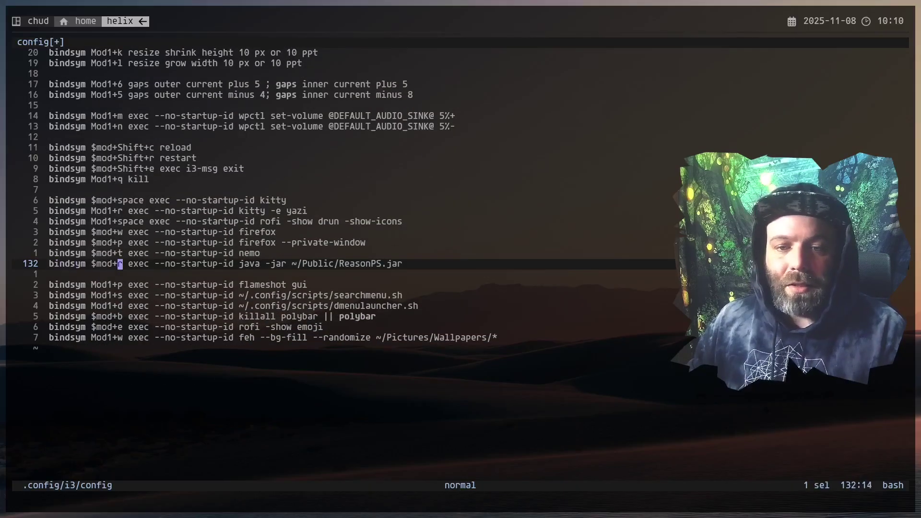
key(l)
key(l)
key(l)
key(l)
key(l)
key(h)
key(h)
key(h)
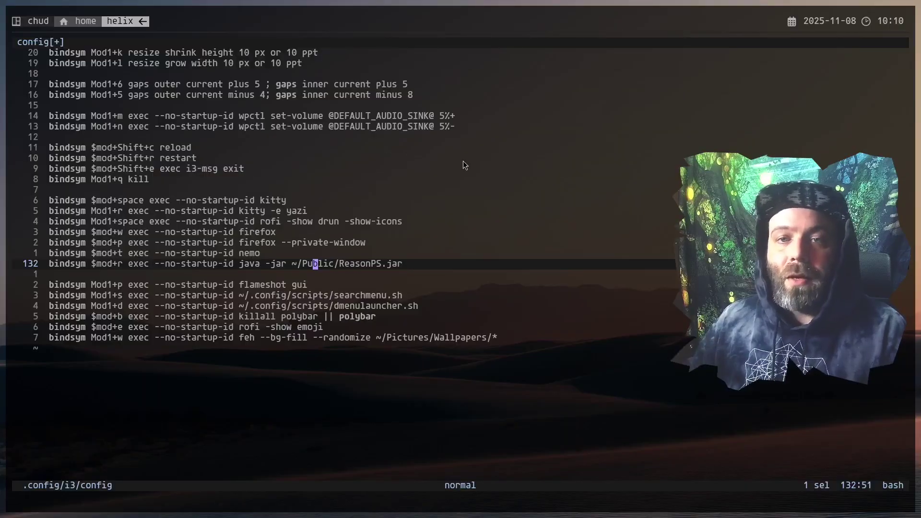
key(h)
key(h)
key(h)
key(h)
key(h)
key(h)
key(h)
key(h)
key(h)
key(h)
key(h)
key(h)
key(h)
key(h)
key(w)
key(w)
key(o)
key(Escape)
- Move to the Mod1+w random-wallpaper keybind and its ~/Pictures/Wallpapers path
key(j)
key(j)
key(j)
key(j)
key(j)
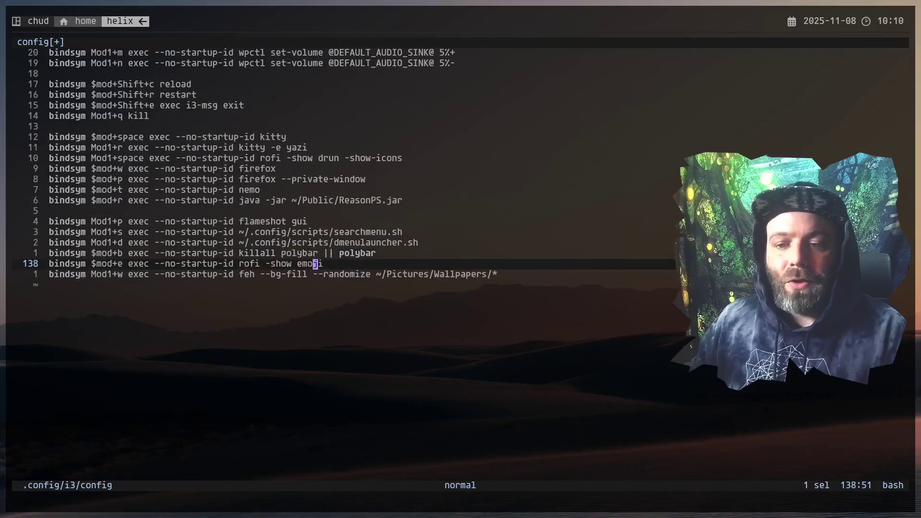
key(j)
key(b)
key(b)
key(b)
key(b)
key(b)
key(w)
key(w)
key(w)
key(w)
key(l)
key(l)
key(l)
key(l)
key(l)
key(l)
key(l)
key(l)
key(l)
key(l)
key(l)
key(l)
key(l)
key(l)
key(l)
key(l)
key(l)
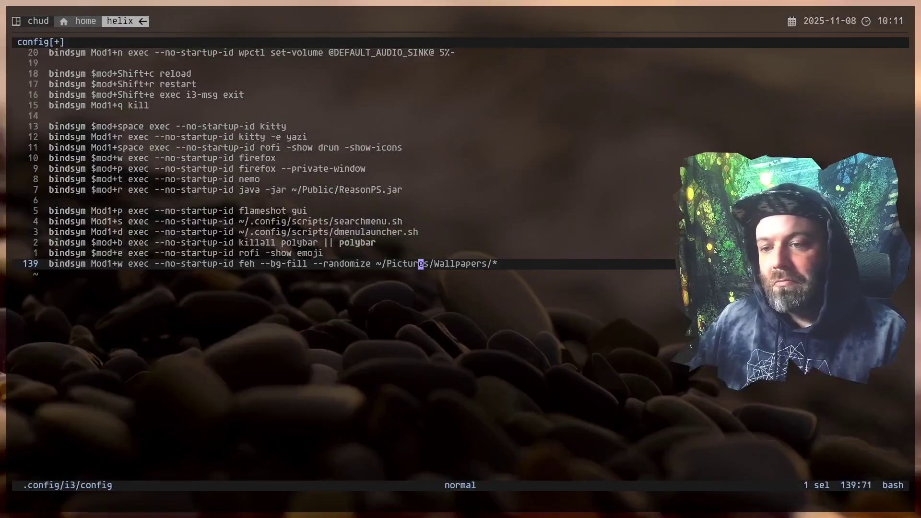
- Cycle through three random wallpapers with Mod1+w
key(alt+w)
key(alt+w)
key(alt+w)
key(alt+w)
key(alt+w)
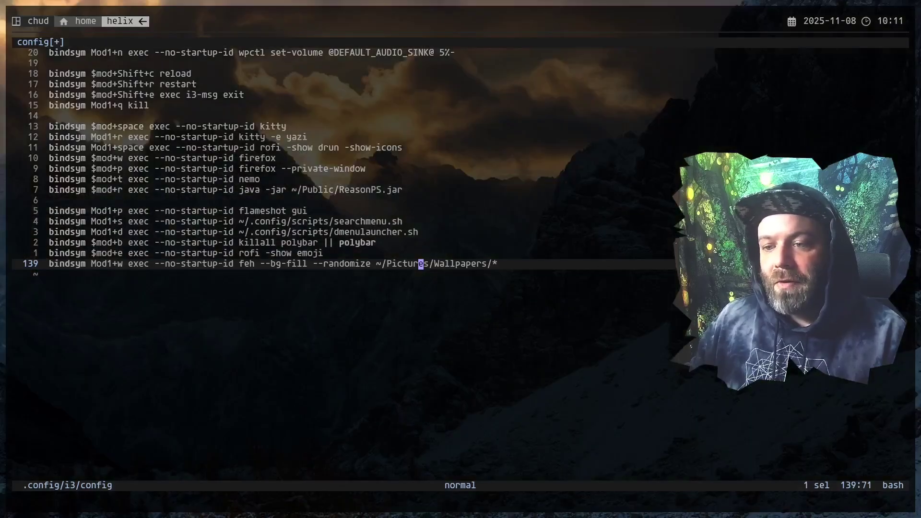
key(alt+w)
key(alt+w)
key(alt+w)
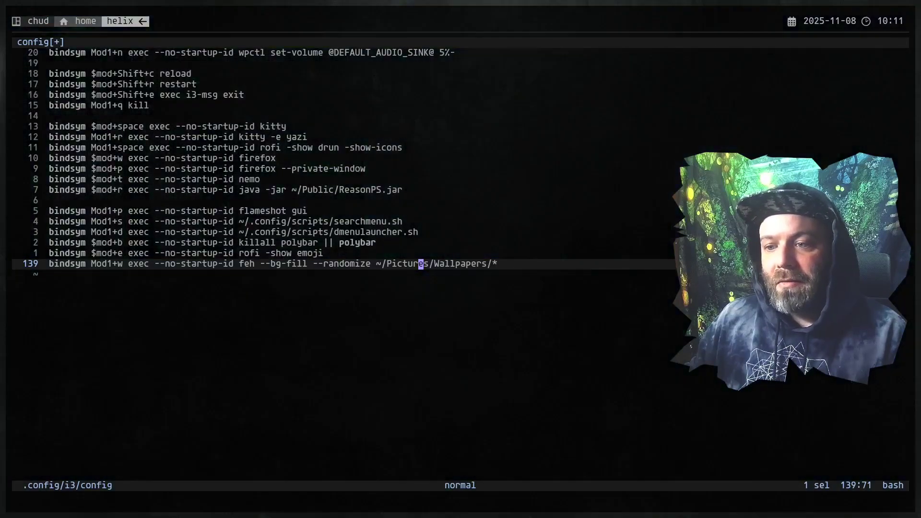
key(alt+w)
key(alt+w)
key(alt+w)
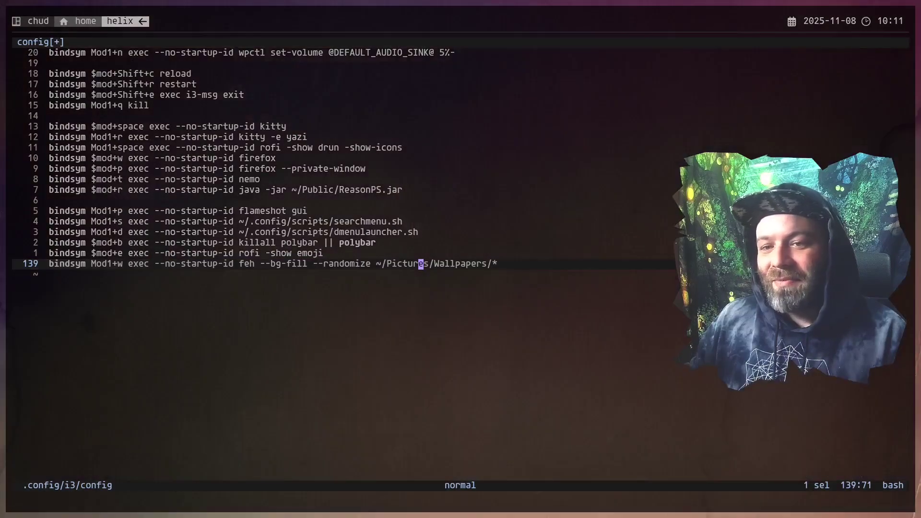
- Flip through workspaces 2, 3 and 2, then return to workspace 1
key(super+2)
key(super+3)
key(super+2)
key(super+1)
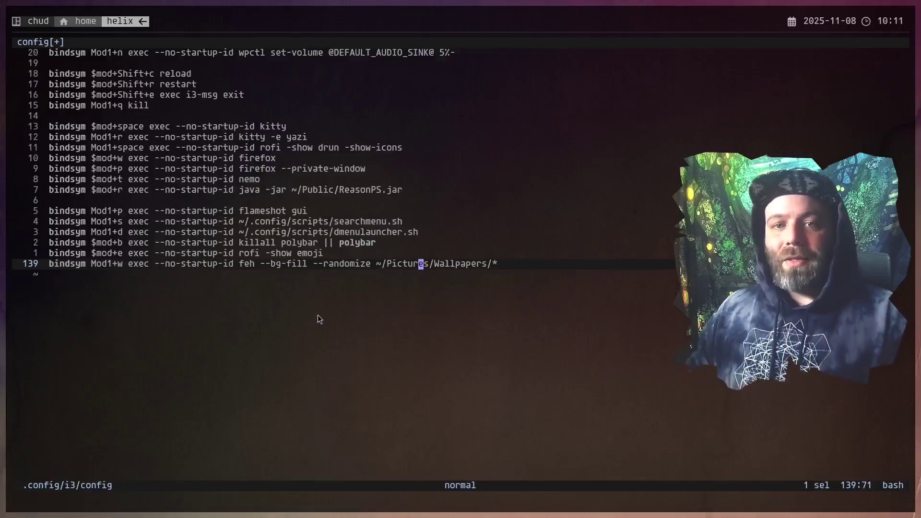
- Write and quit Helix with :wq, then switch to the browser workspace
text(:wq)
key(Return)
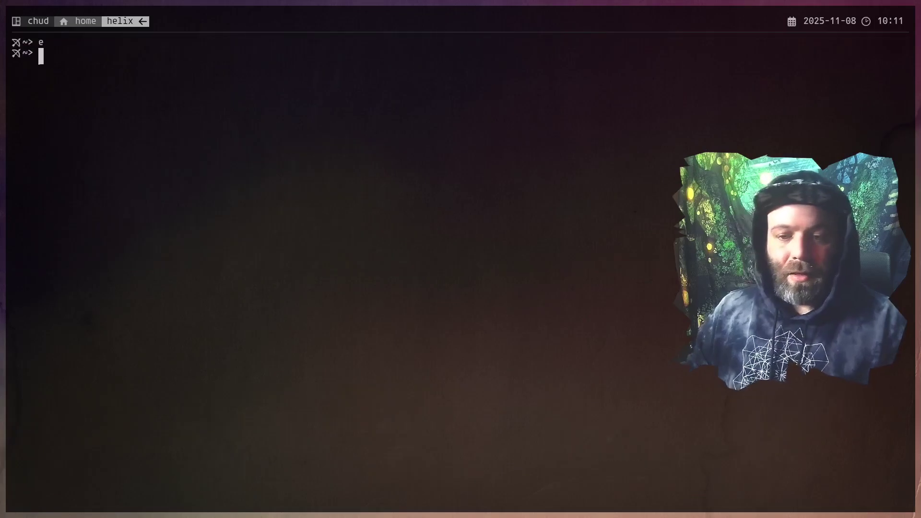
key(super+3)
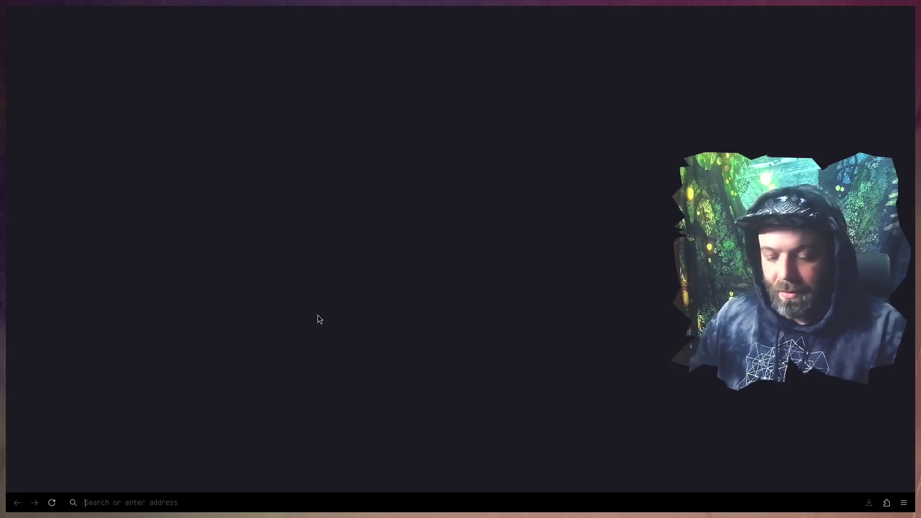
- Open the FineFuturity/FrameUIForFirefox GitHub repository via 'frameui' and scroll its README
text(frameui)
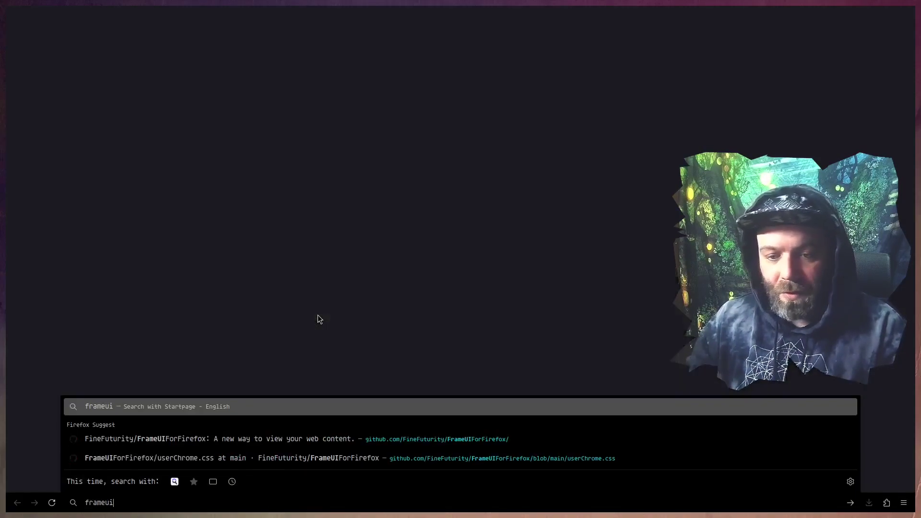
key(Down)
key(Return)
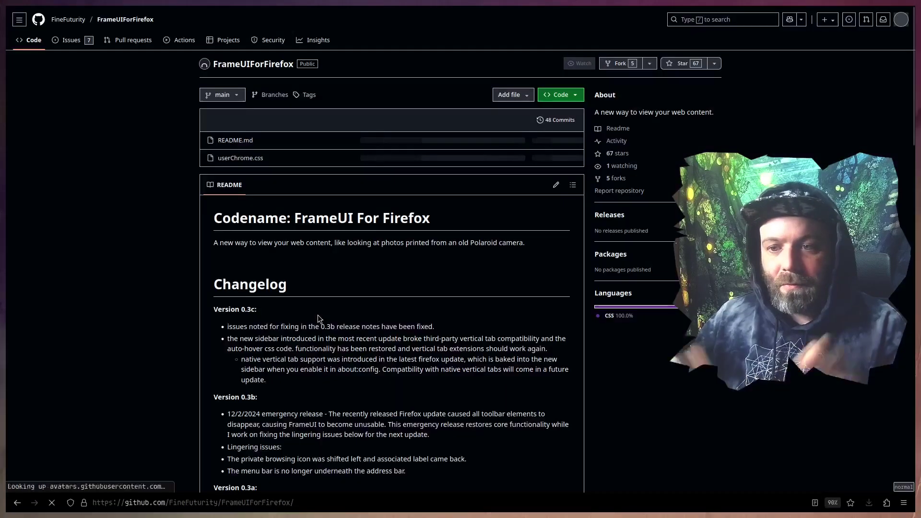
scroll(395, 289, down, 6)
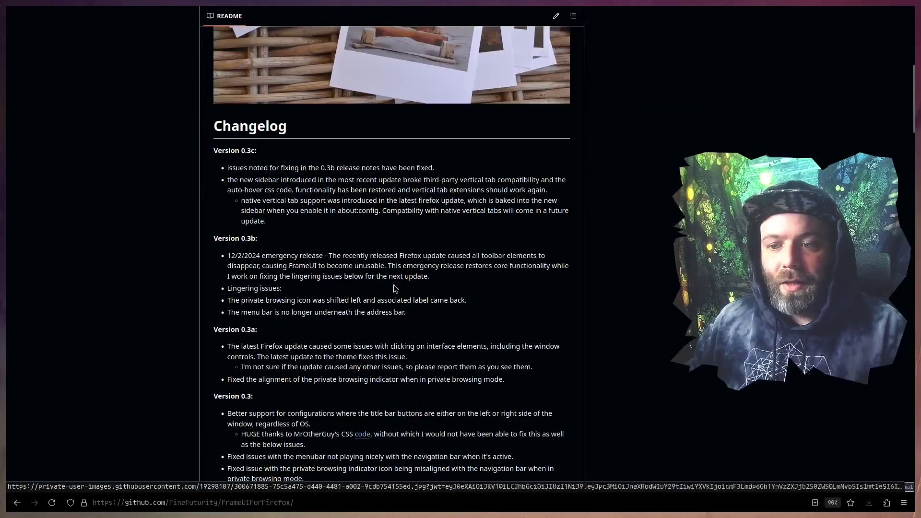
scroll(412, 316, down, 8)
scroll(427, 343, up, 15)
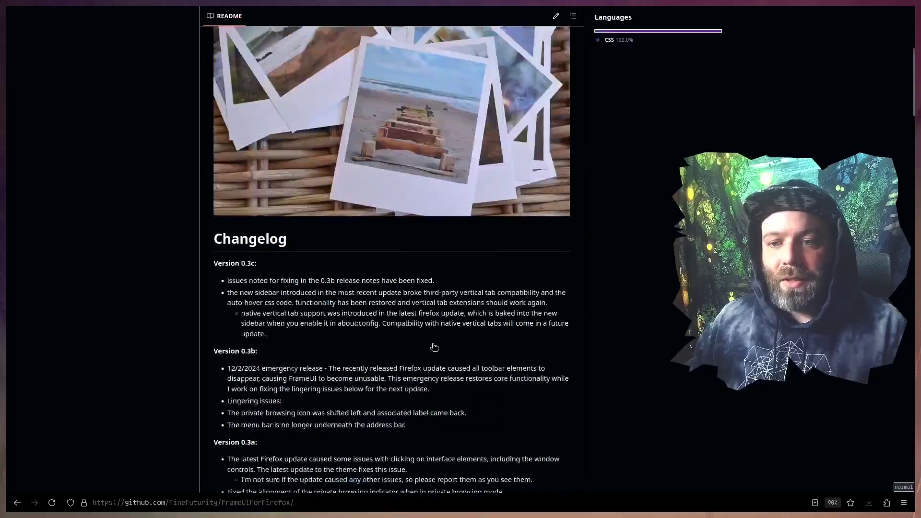
scroll(433, 346, up, 2)
scroll(422, 353, up, 1)
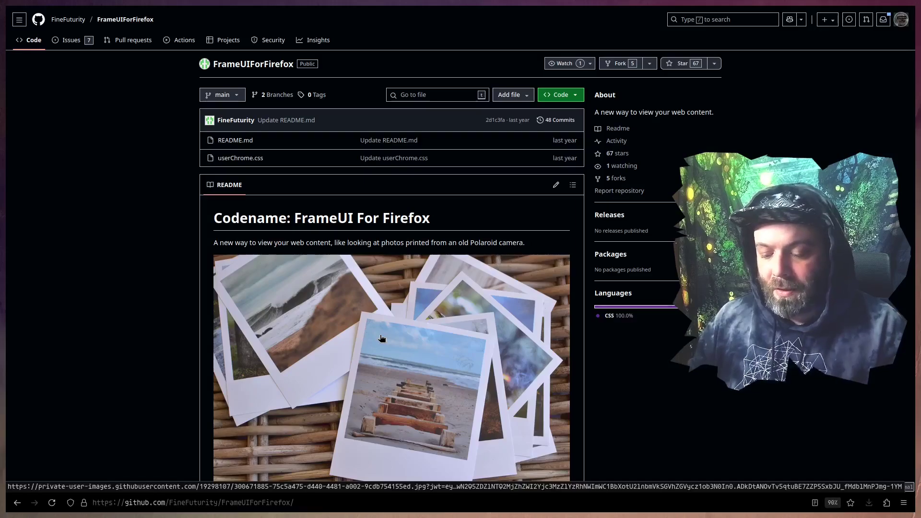
key(ctrl+l)
text(about)
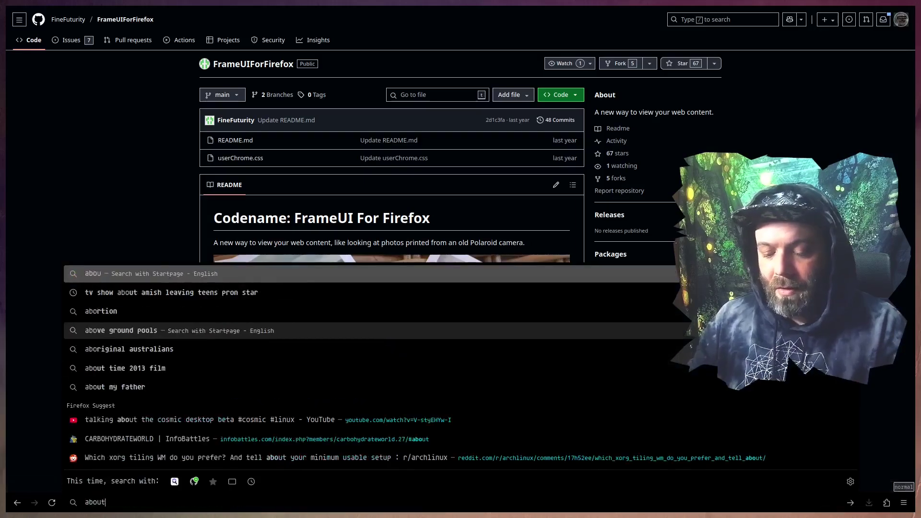
text(:config)
key(Return)
key(Return)
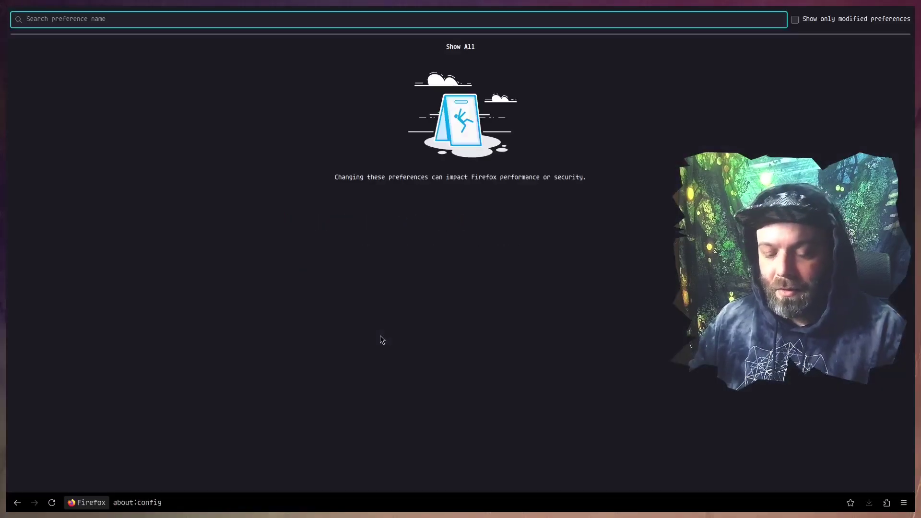
text(styleshee)
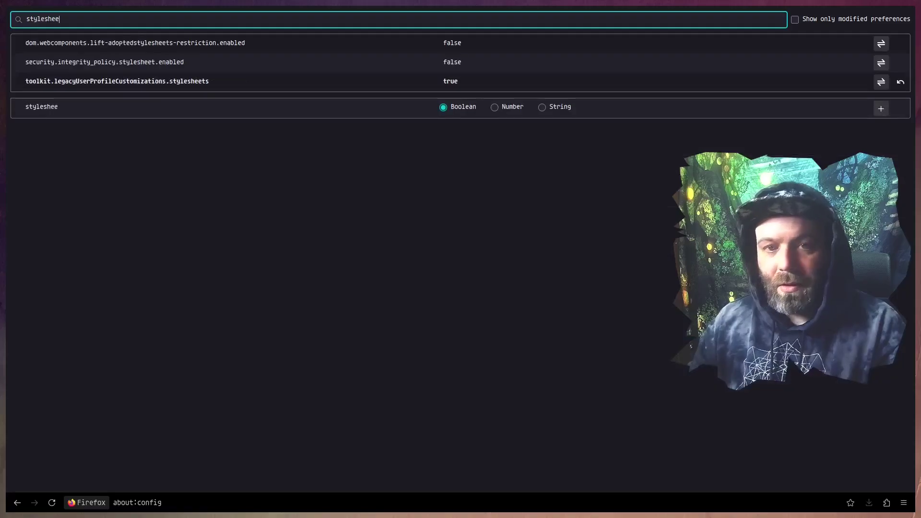
text(ts)
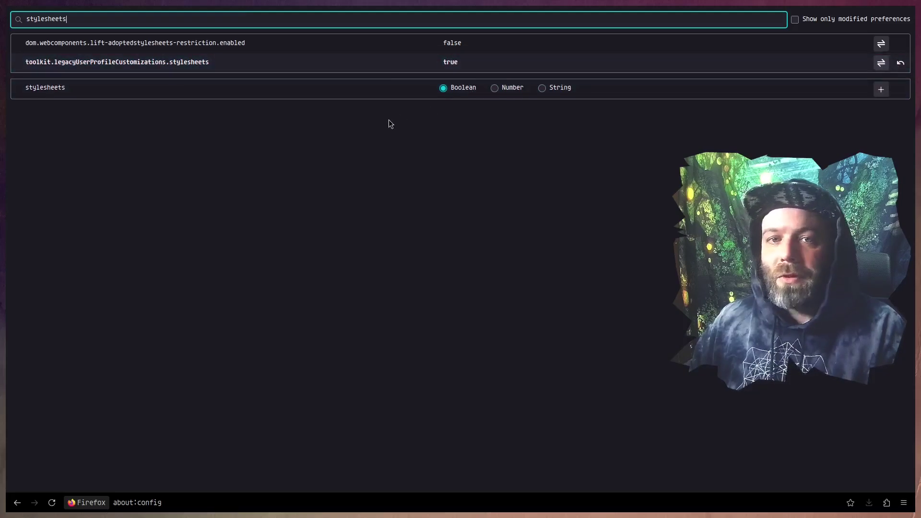
key(ctrl+a)
key(BackSpace)
- Load about:profiles in Firefox, fixing a mistyped address first
key(ctrl+l)
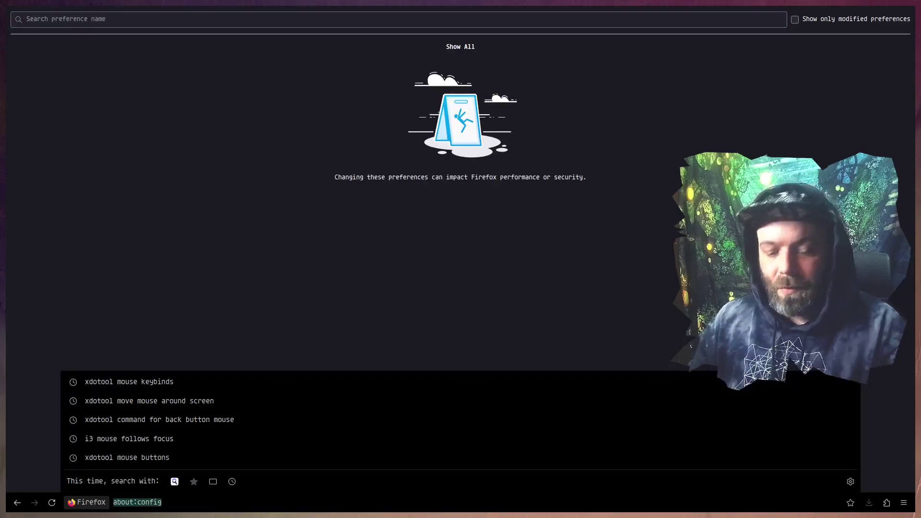
text(config)
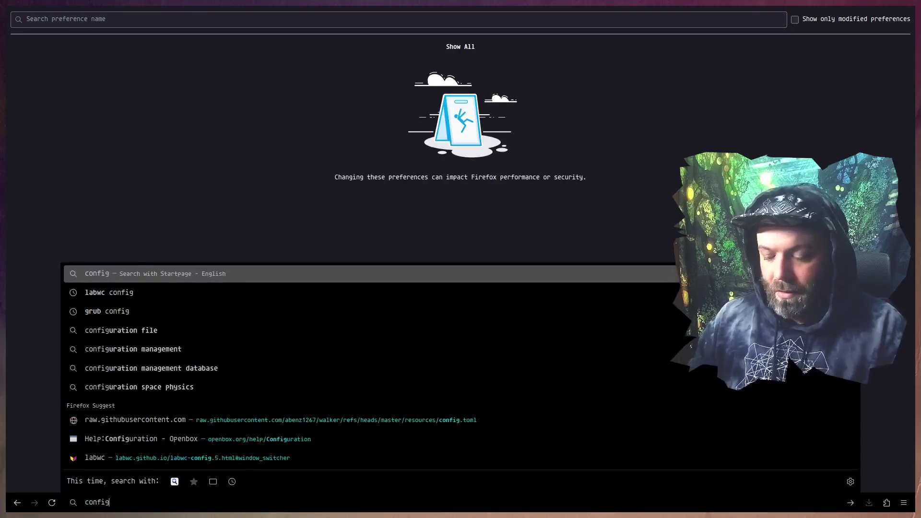
text(:)
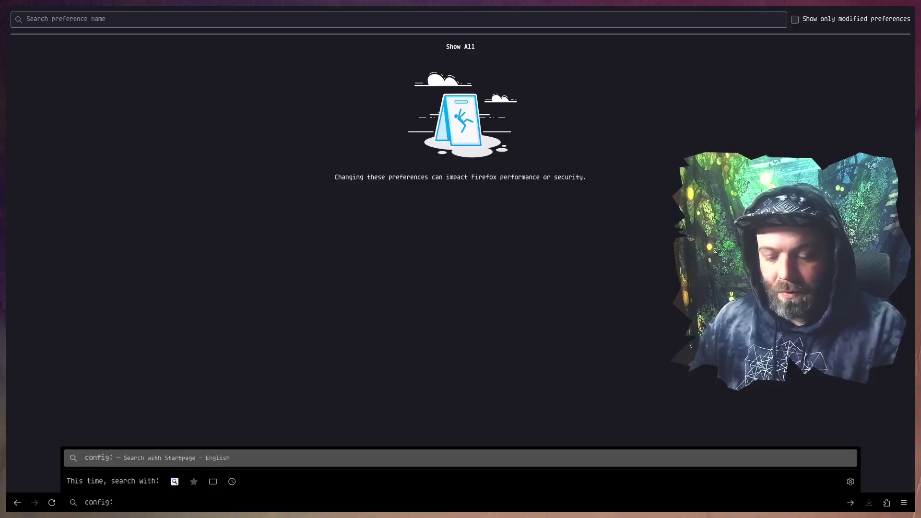
key(BackSpace)
key(BackSpace)
key(BackSpace)
key(BackSpace)
key(BackSpace)
key(BackSpace)
key(BackSpace)
text(about:profiles)
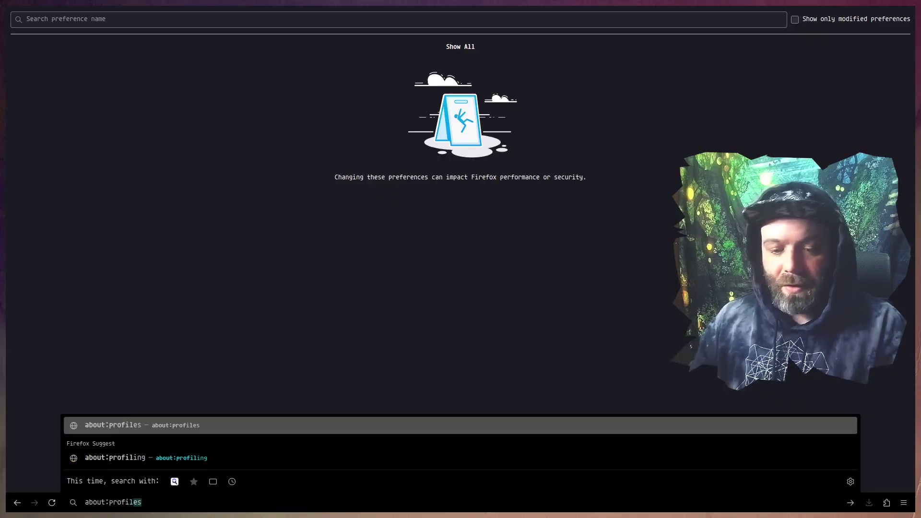
key(Return)
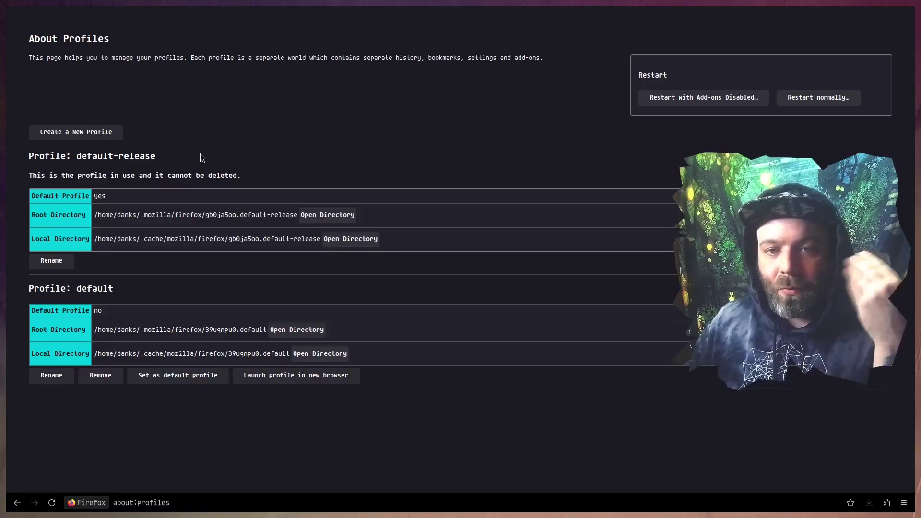
- Open the default-release profile's root folder in Nemo, tile it left, and enter chrome
click(340, 219)
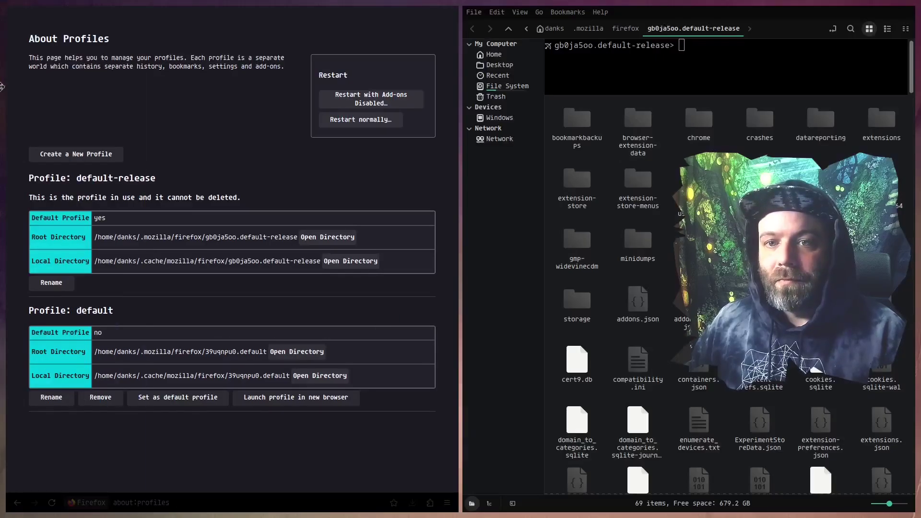
drag(660, 21, 19, 96)
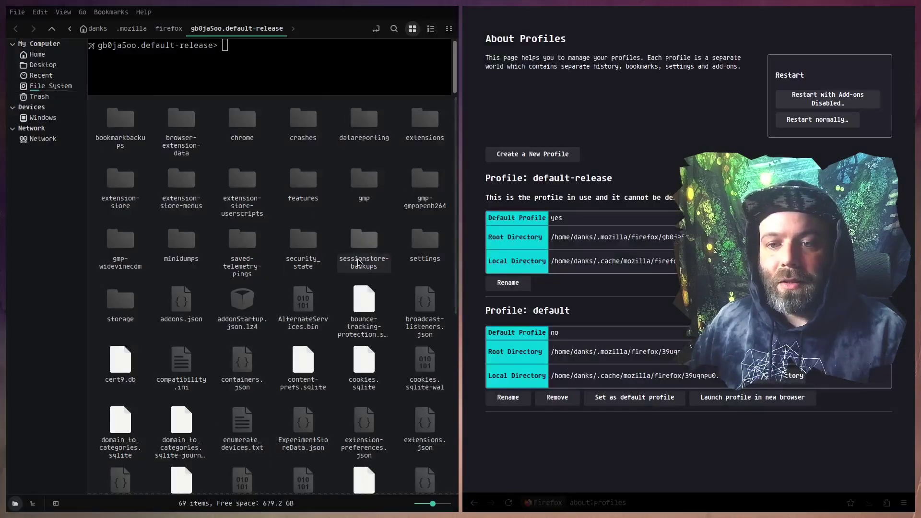
double_click(243, 123)
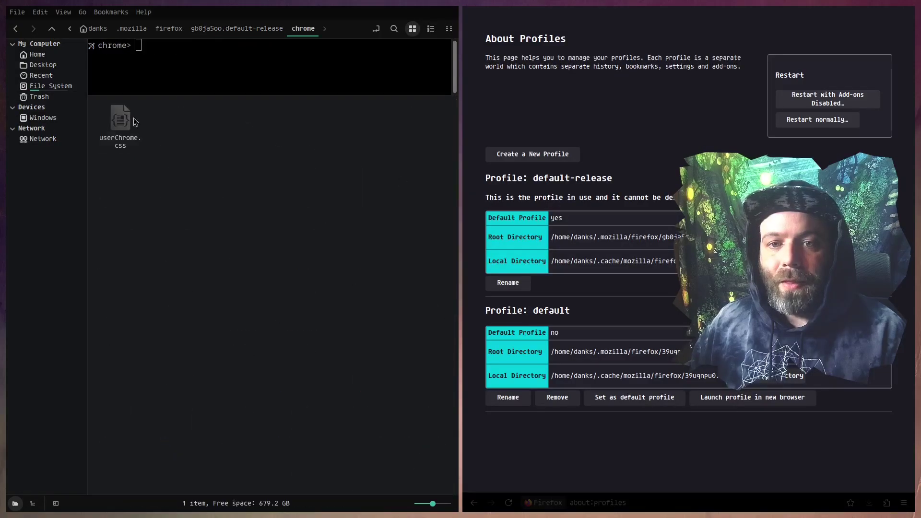
- Open userChrome.css with the Text Editor, then close it
drag(107, 102, 88, 95)
click(292, 214)
click(274, 226)
right_click(117, 125)
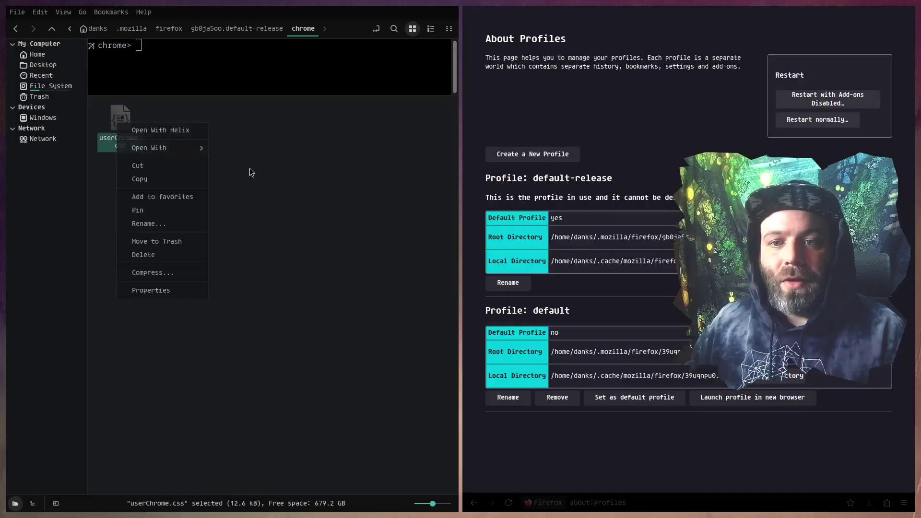
mouse_move(174, 149)
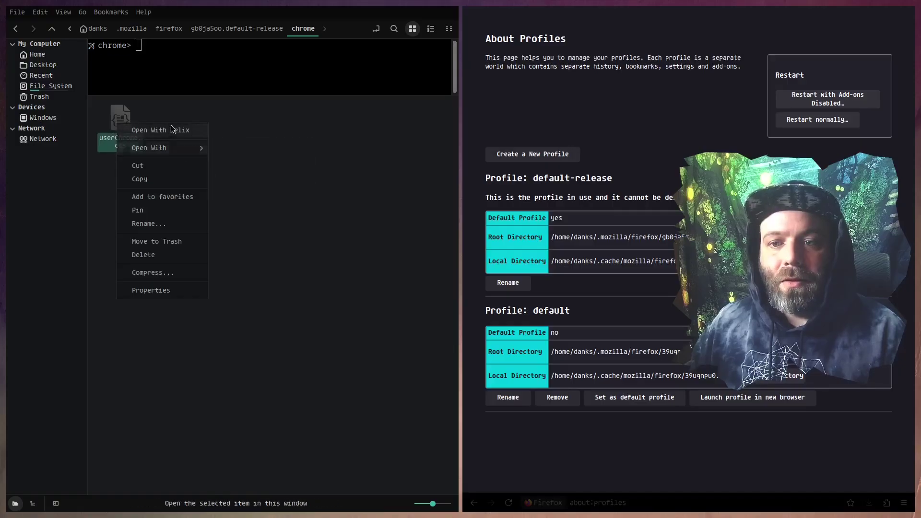
click(237, 163)
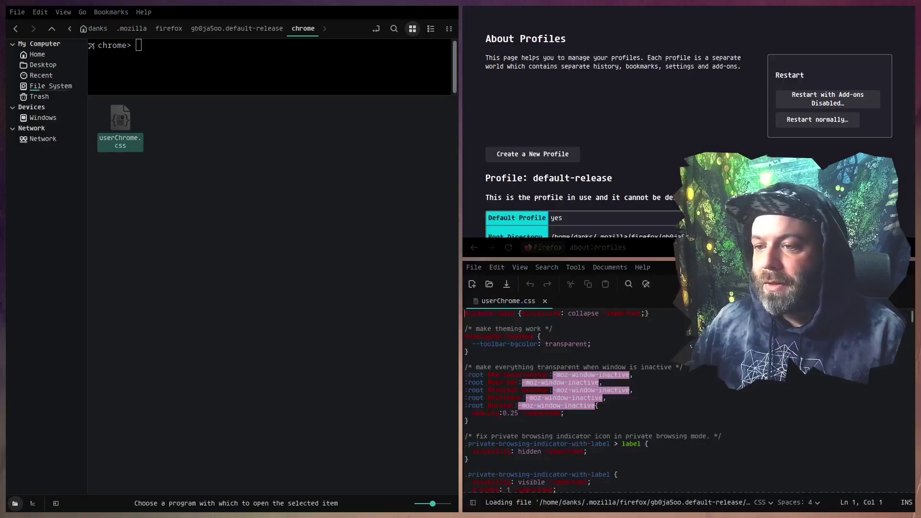
key(ctrl+q)
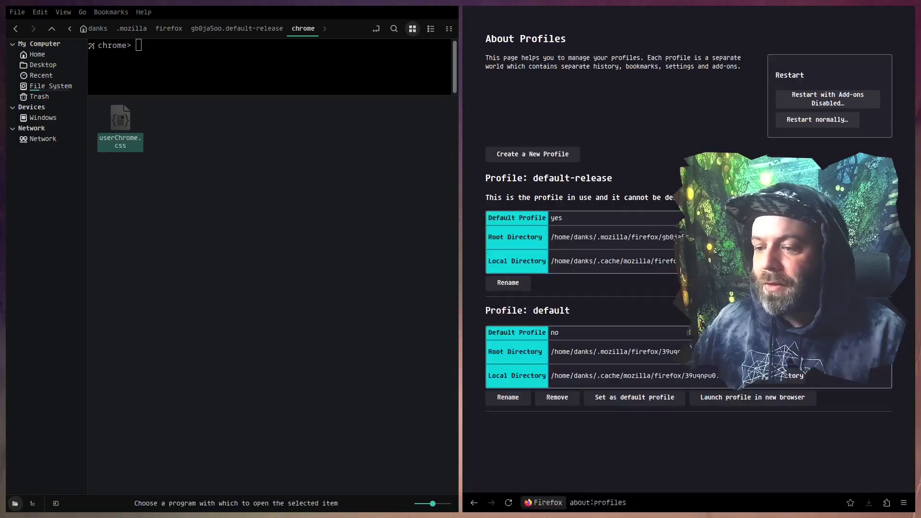
- Close Nemo and open the Vencord Themes page in Vesktop's user settings
key(ctrl+q)
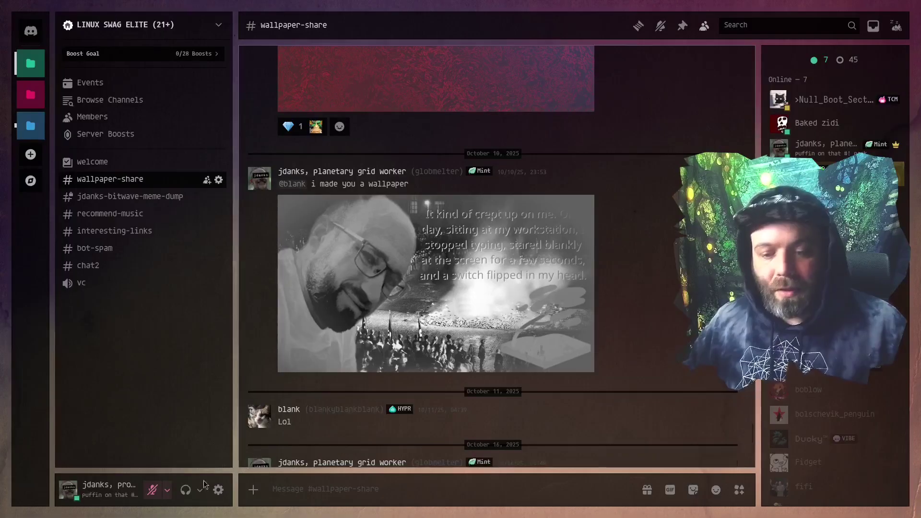
click(218, 490)
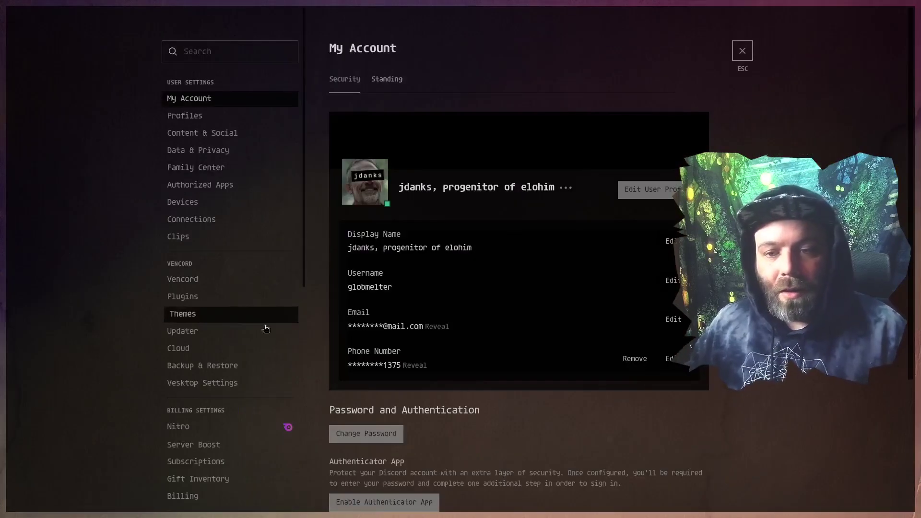
click(201, 317)
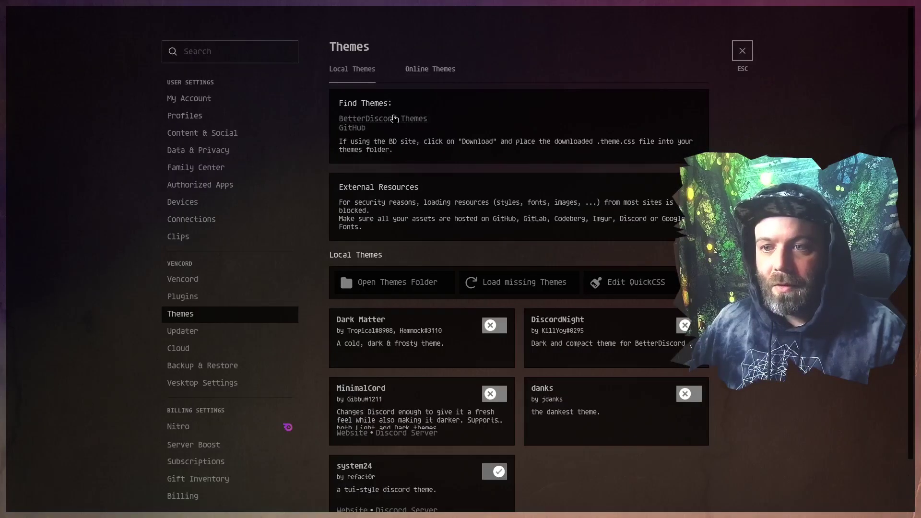
- Open the BetterDiscord themes site, pass verification, and search for system24
click(393, 118)
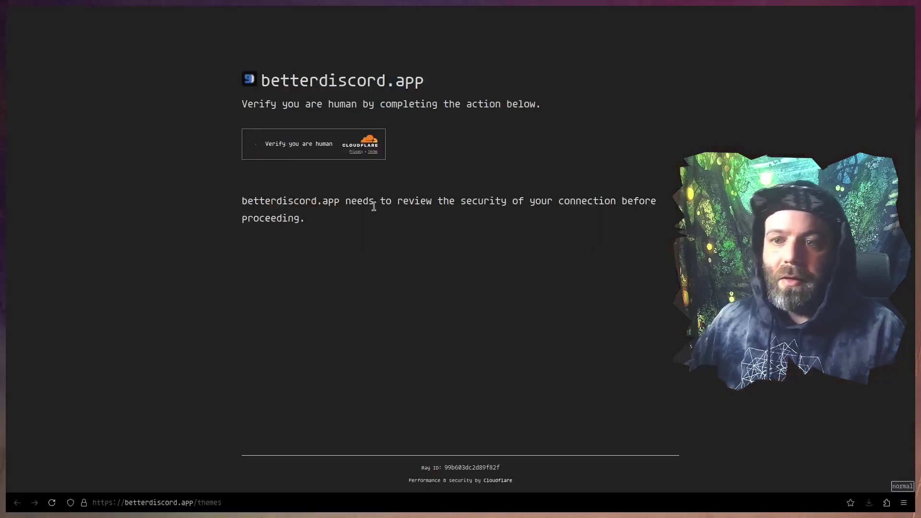
click(255, 144)
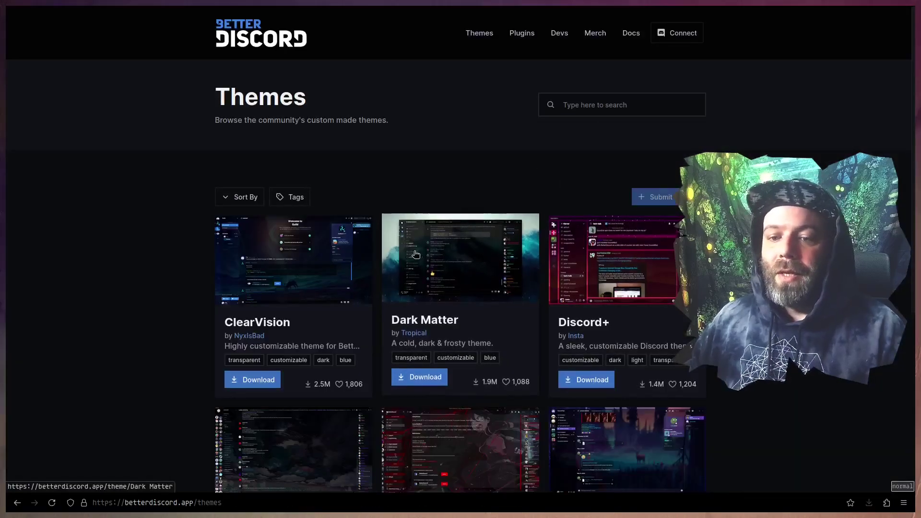
click(612, 110)
text(system24)
key(Return)
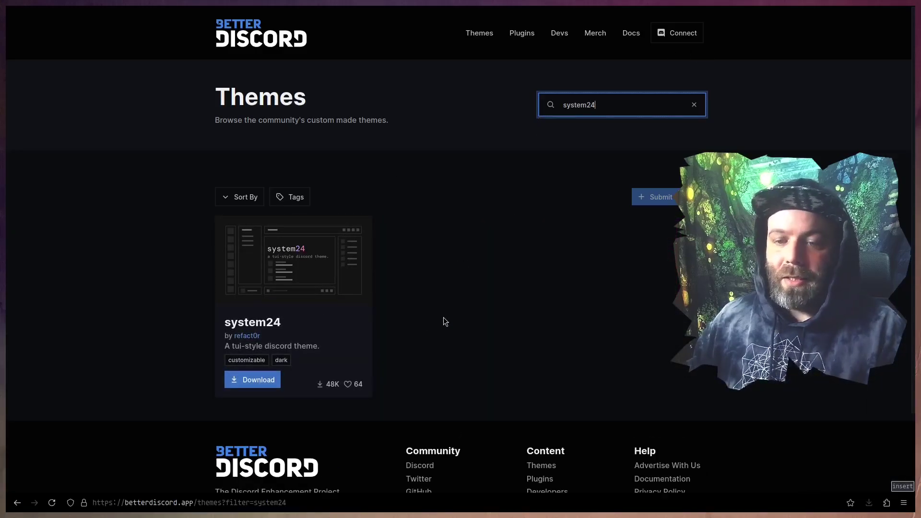
key(super+1)
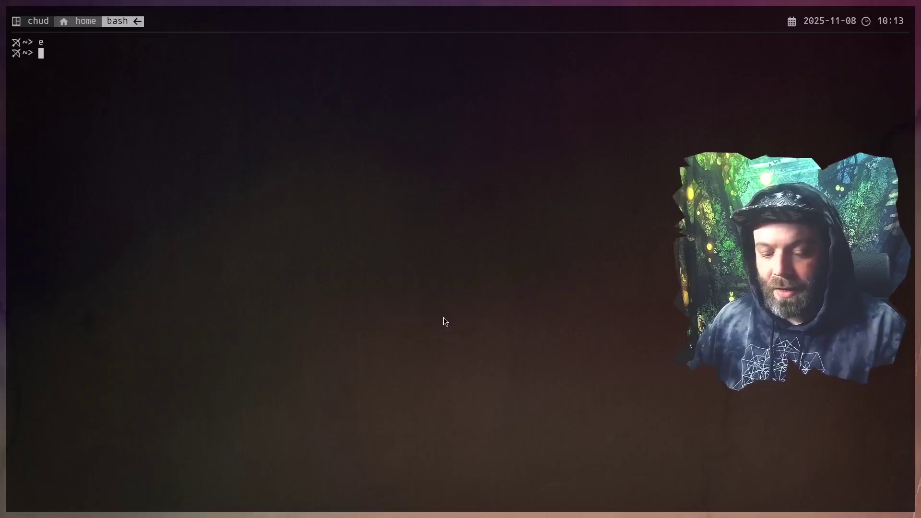
- Open system24.theme.css in Helix via the fuzzy finder, then close Vesktop's settings
text(e)
key(Return)
text(system24)
key(Down)
key(Up)
key(Return)
key(j)
key(j)
key(j)
key(j)
key(j)
key(j)
key(j)
key(j)
key(j)
key(j)
key(j)
key(j)
key(j)
key(j)
key(j)
key(j)
key(j)
key(j)
key(j)
key(j)
key(j)
key(j)
key(j)
key(j)
key(j)
key(j)
key(j)
key(j)
key(j)
key(j)
key(j)
key(j)
key(j)
key(j)
key(j)
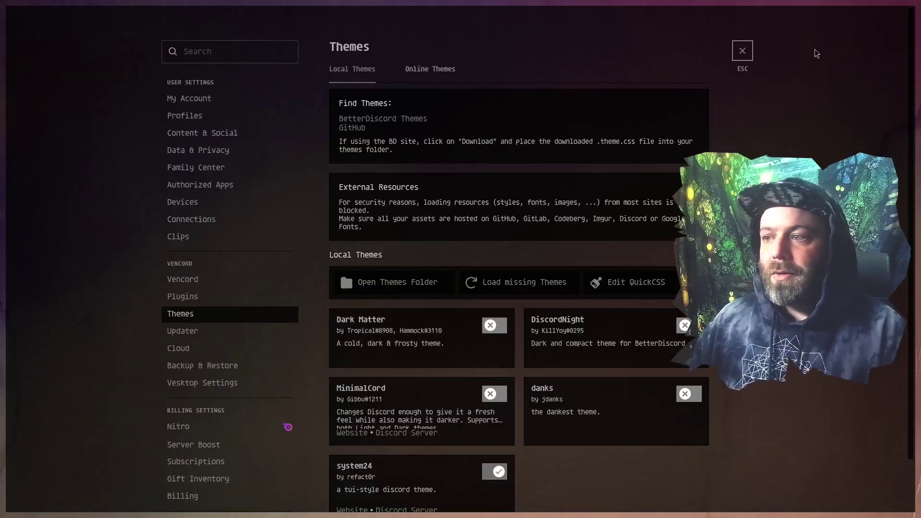
click(744, 53)
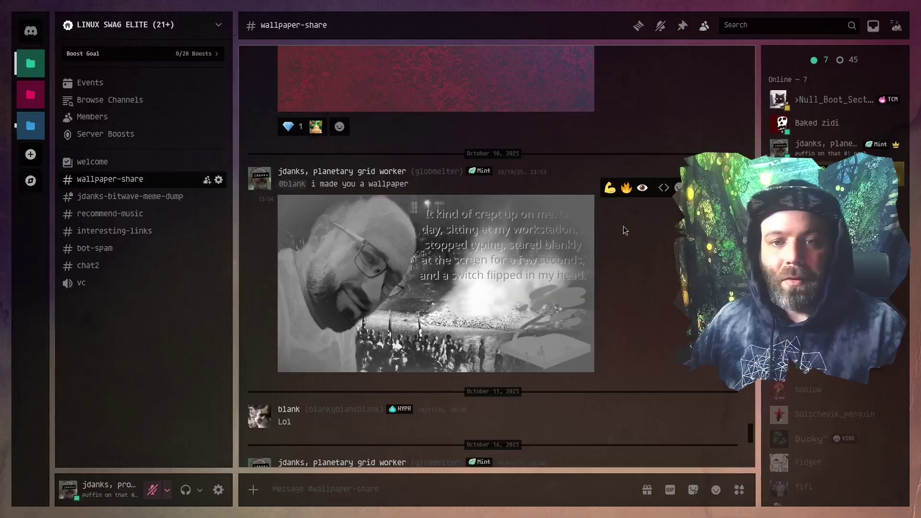
- Use the Ctrl+K quick switcher to go to #chat2, then #interesting-links
key(ctrl+k)
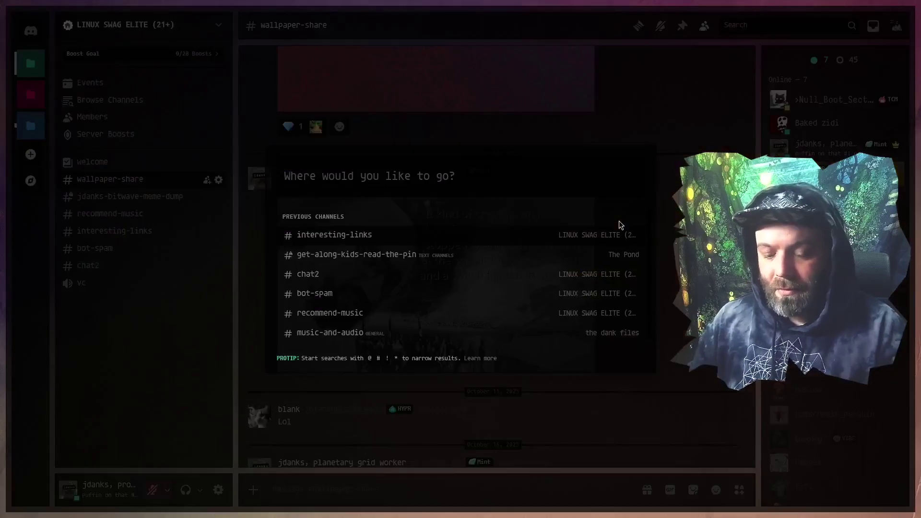
text(chat2)
key(Return)
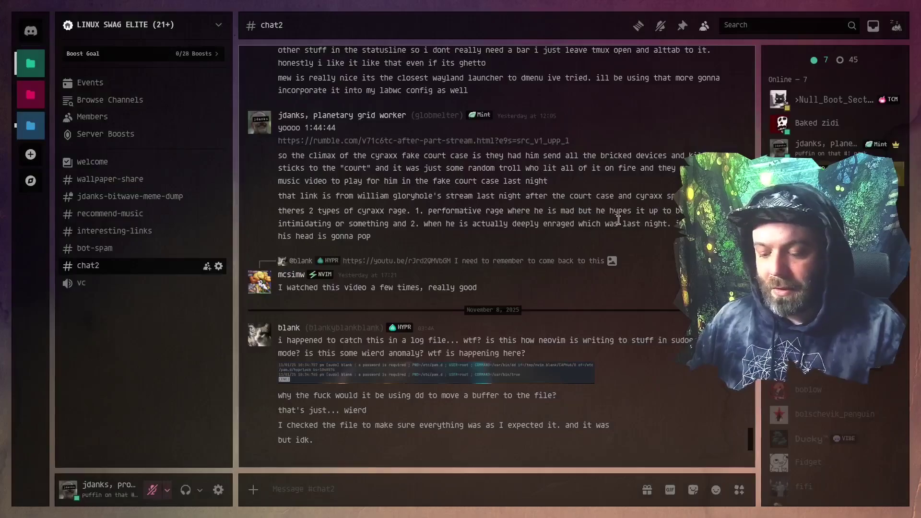
key(ctrl+k)
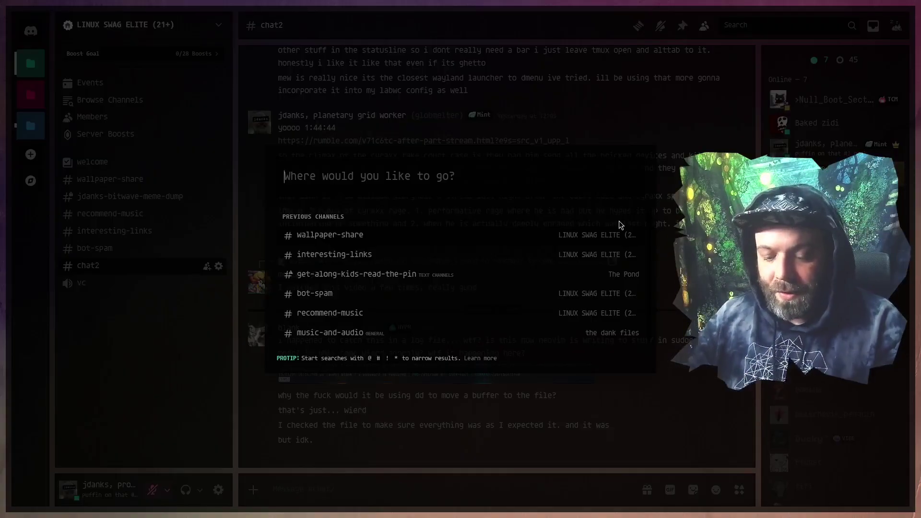
text(in)
key(Return)
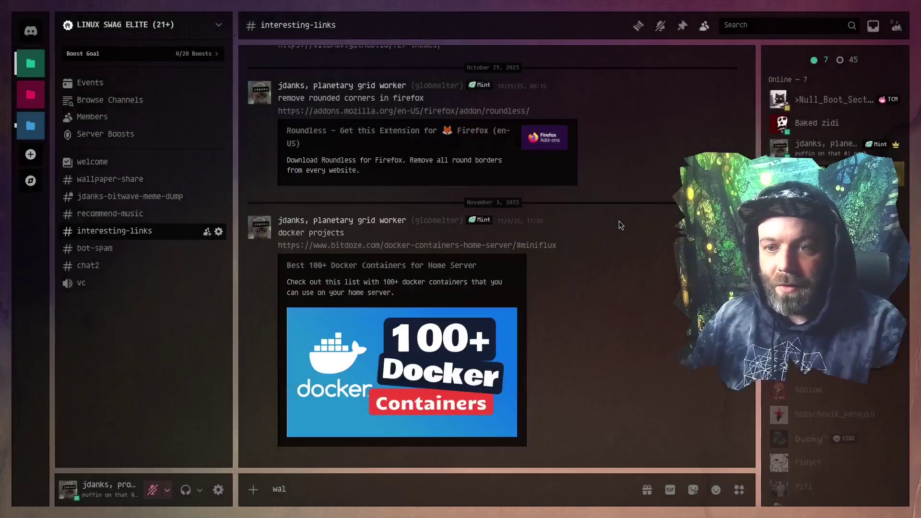